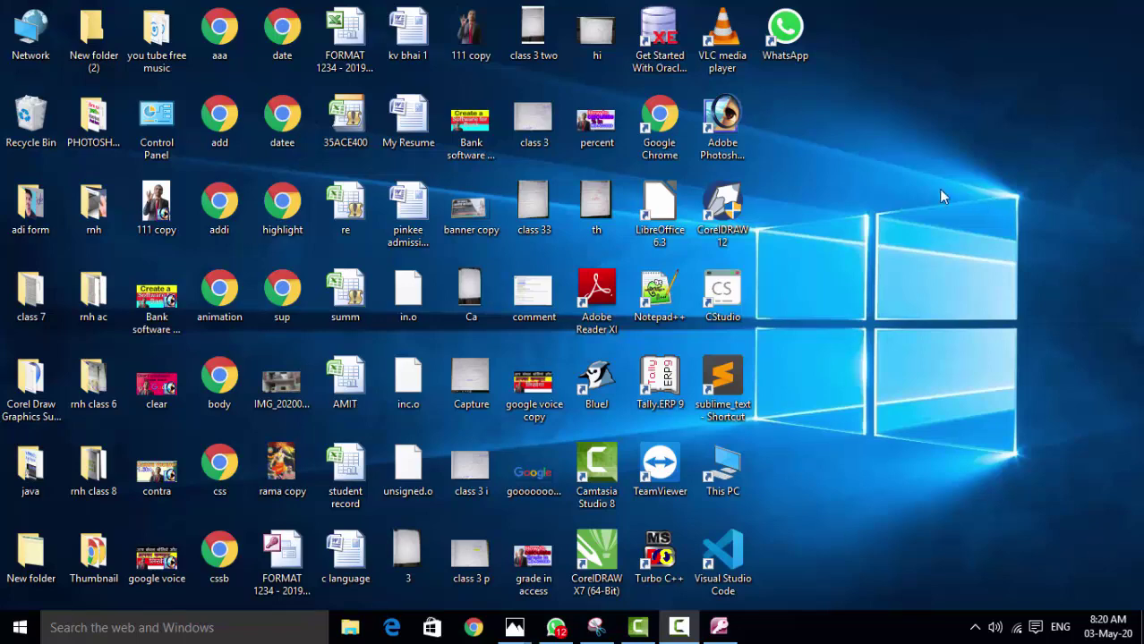
- Refresh the desktop ten times, then restore the Access database window from the taskbar
right_click(934, 189)
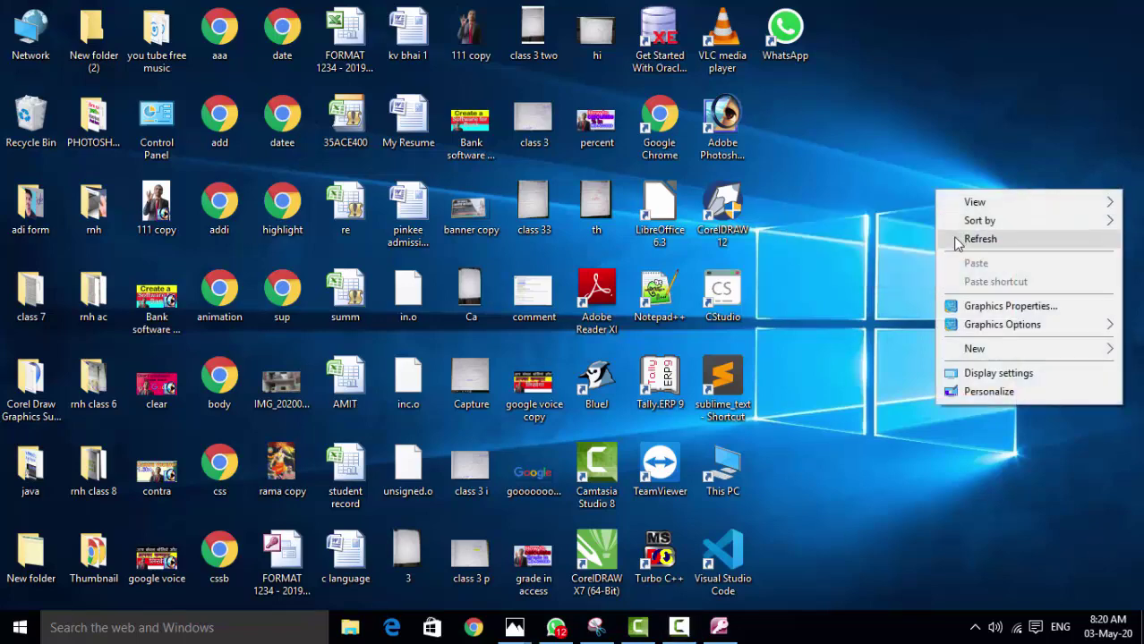
click(958, 242)
right_click(910, 178)
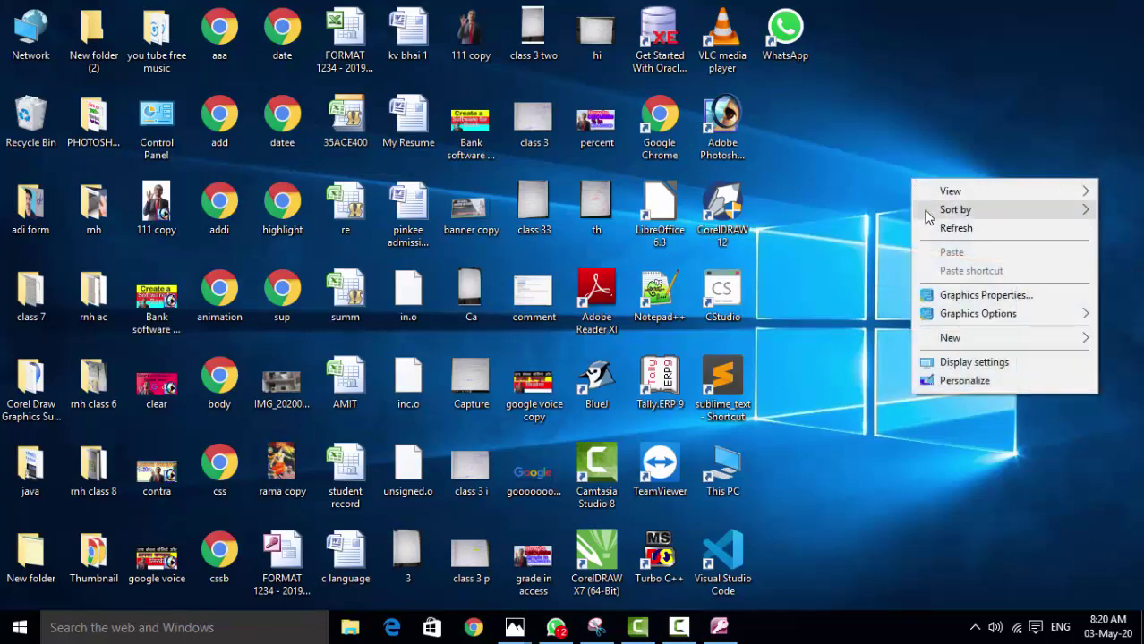
click(931, 229)
right_click(873, 160)
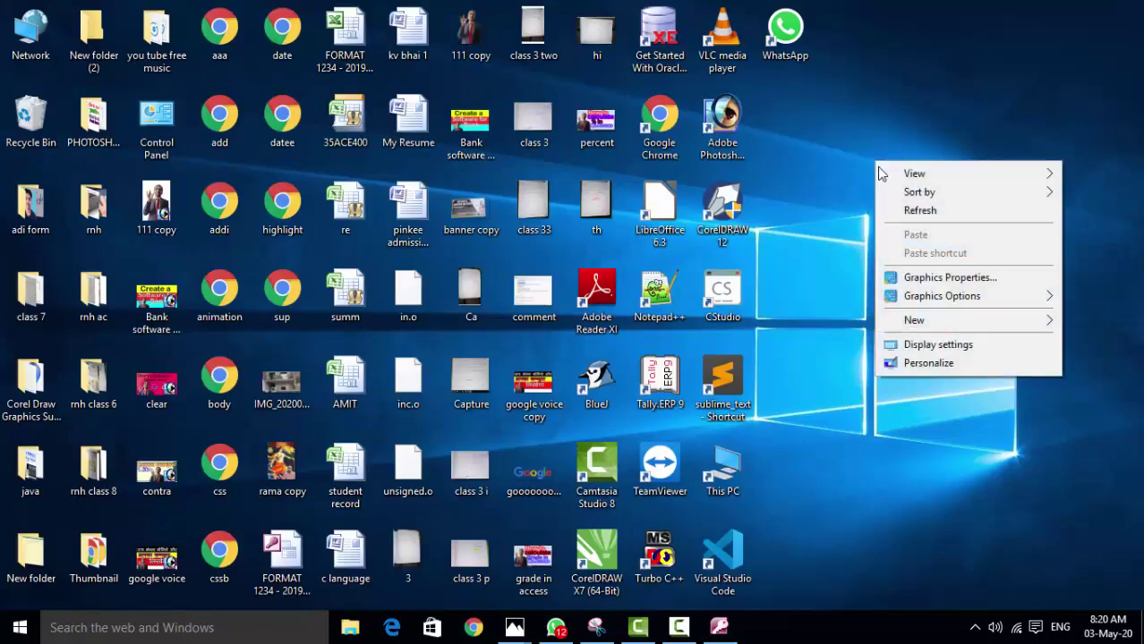
click(913, 209)
right_click(913, 208)
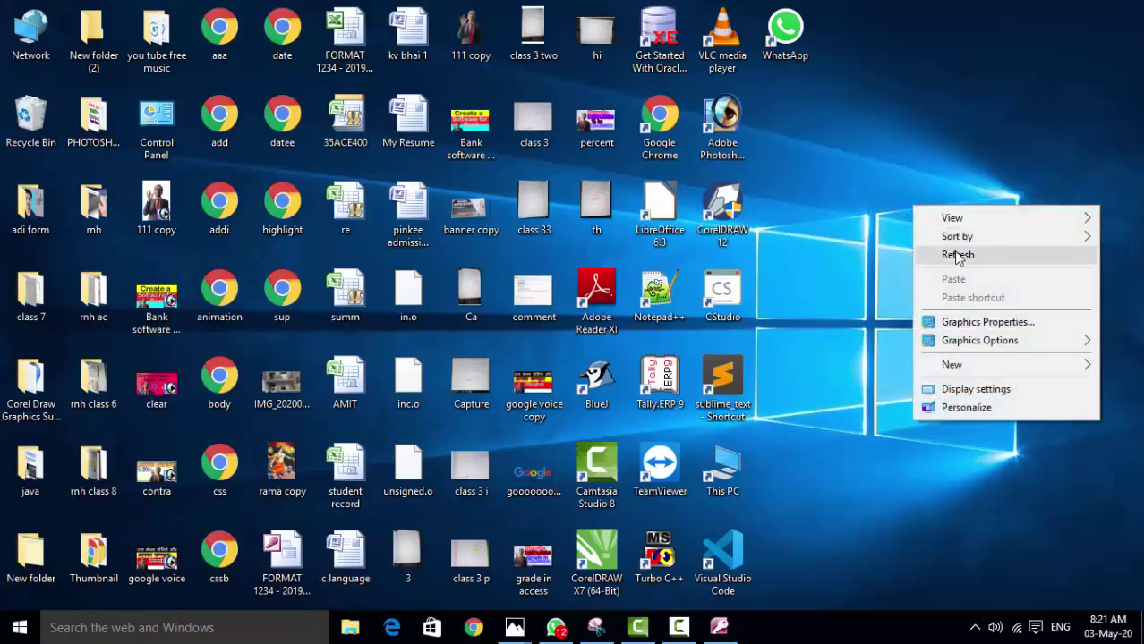
click(957, 255)
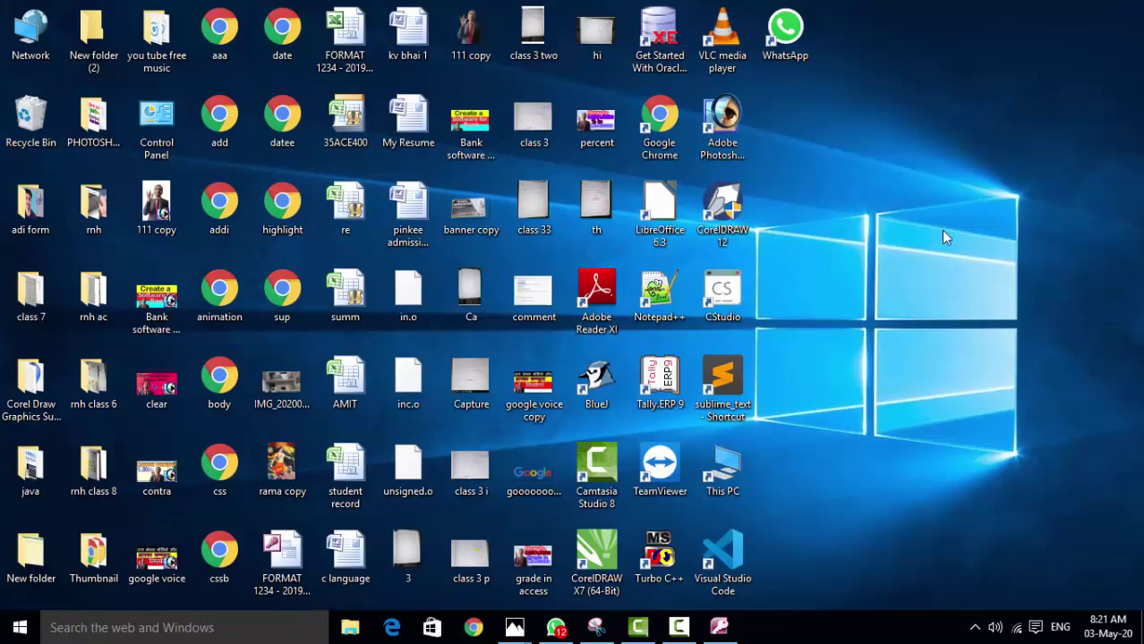
right_click(889, 165)
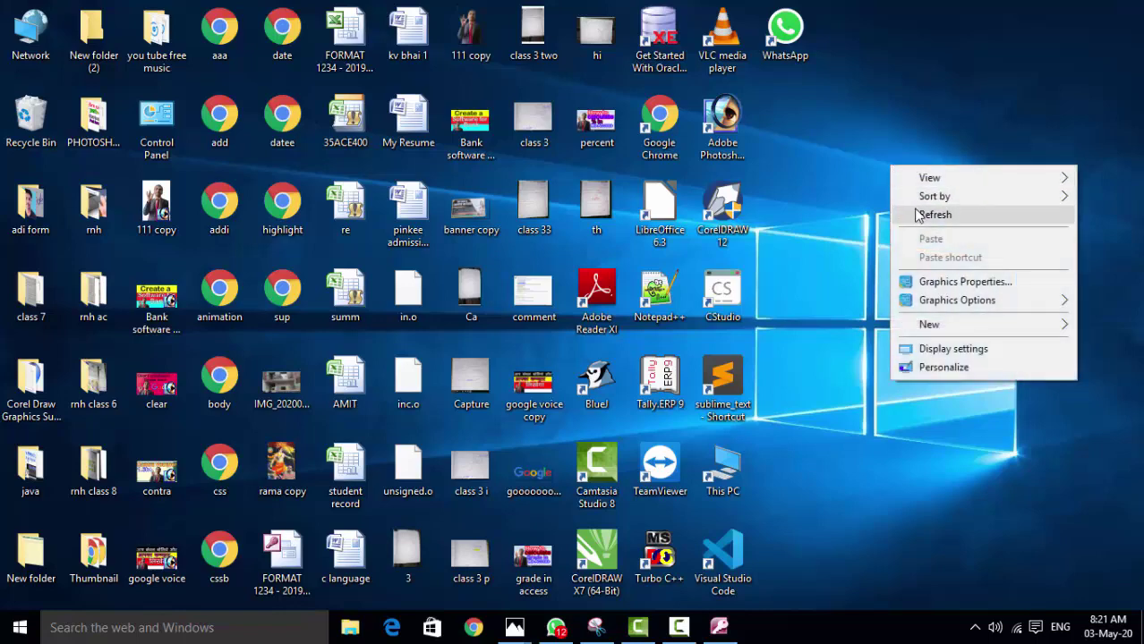
click(917, 215)
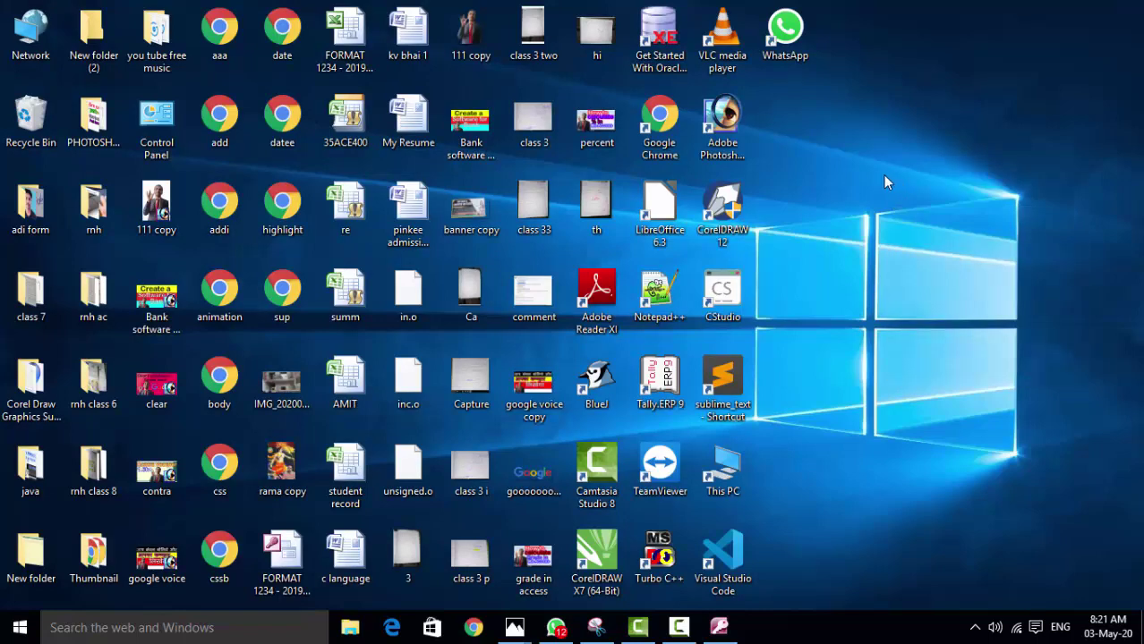
right_click(876, 181)
click(902, 225)
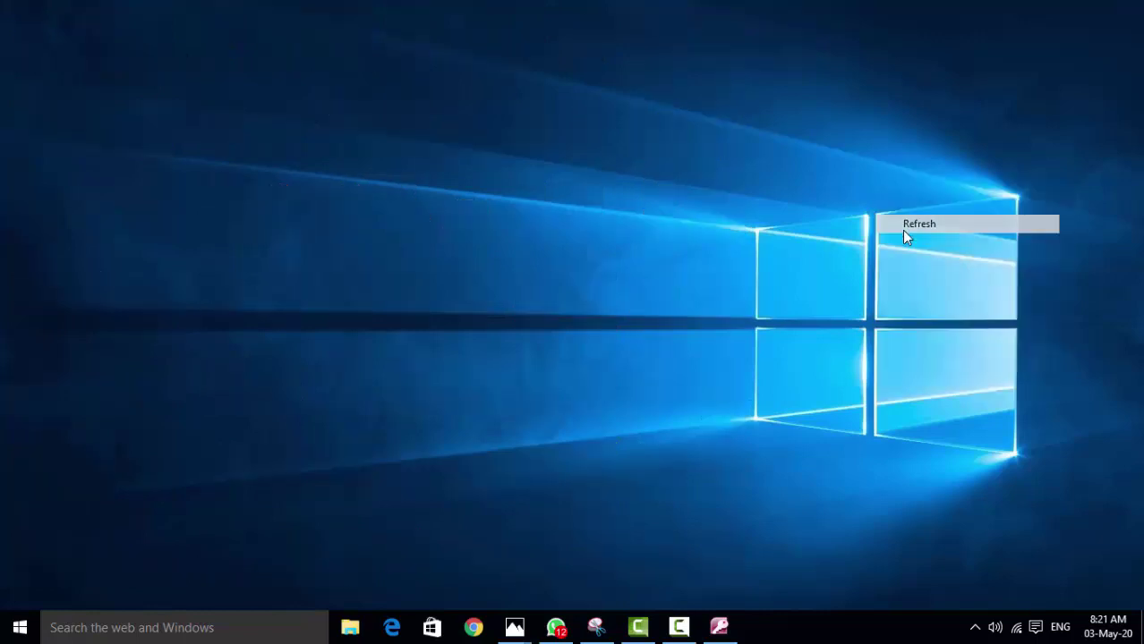
right_click(875, 165)
click(904, 206)
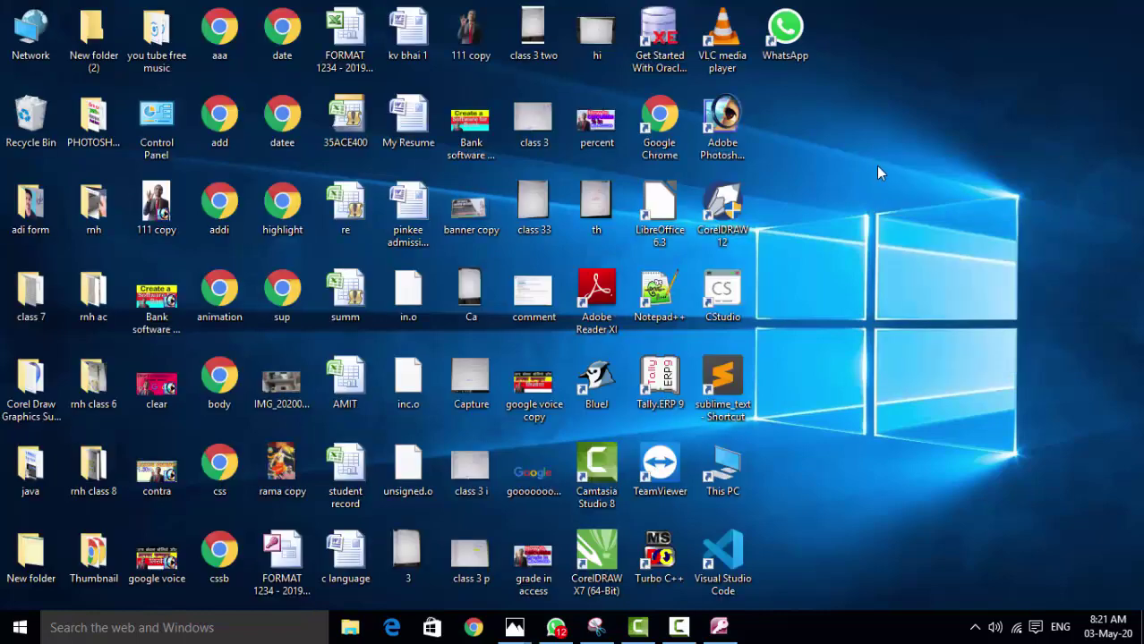
right_click(875, 165)
click(921, 216)
right_click(826, 145)
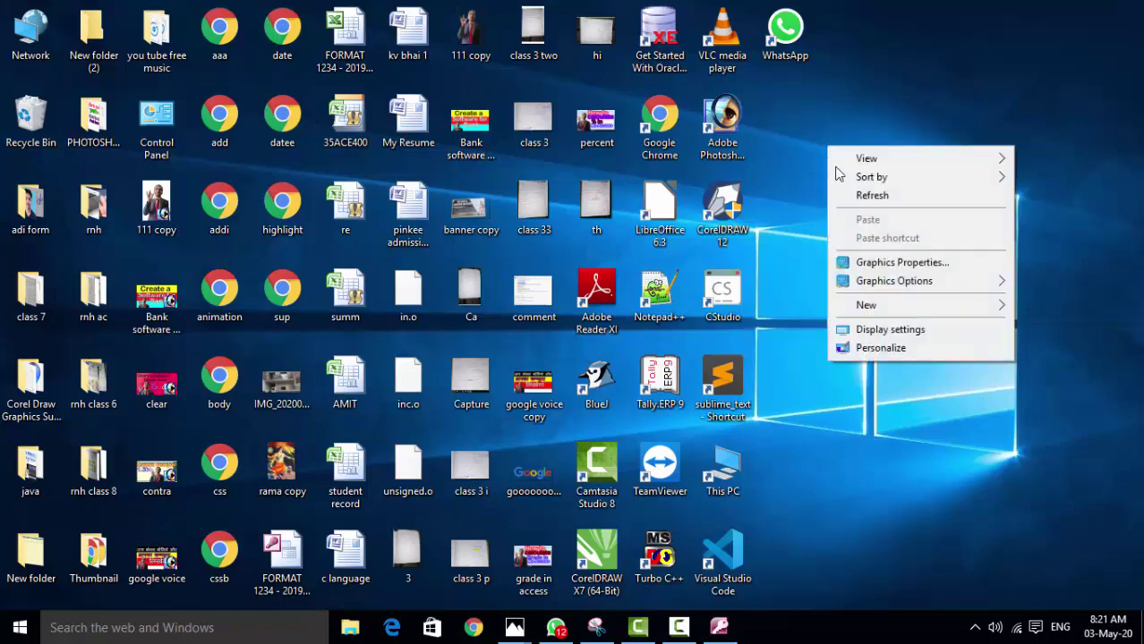
click(852, 195)
right_click(838, 160)
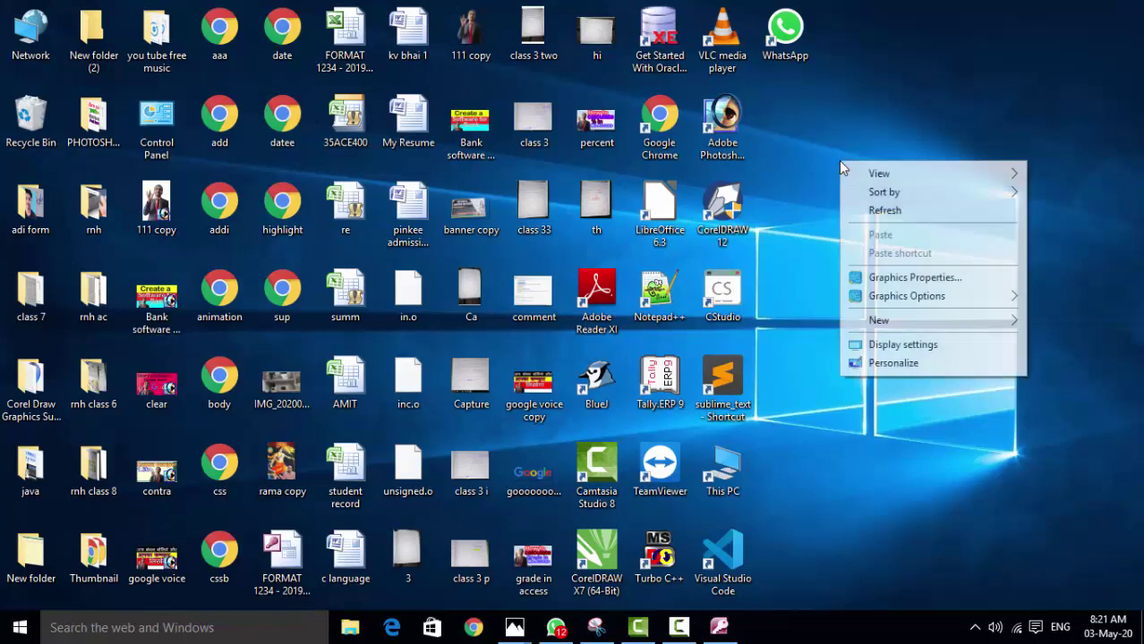
click(862, 211)
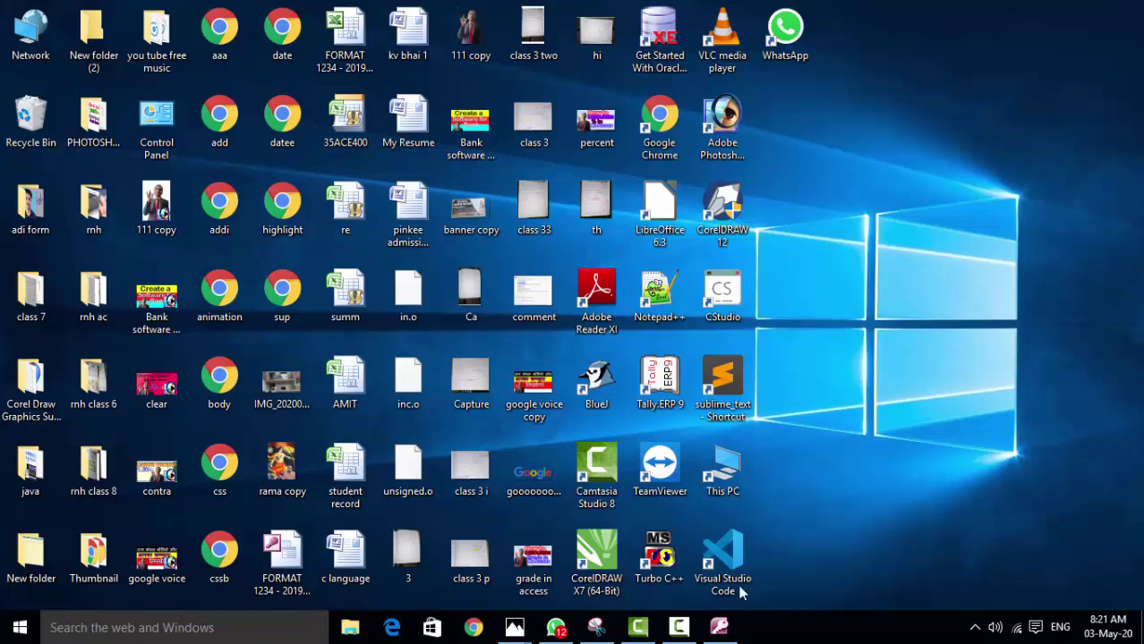
click(719, 626)
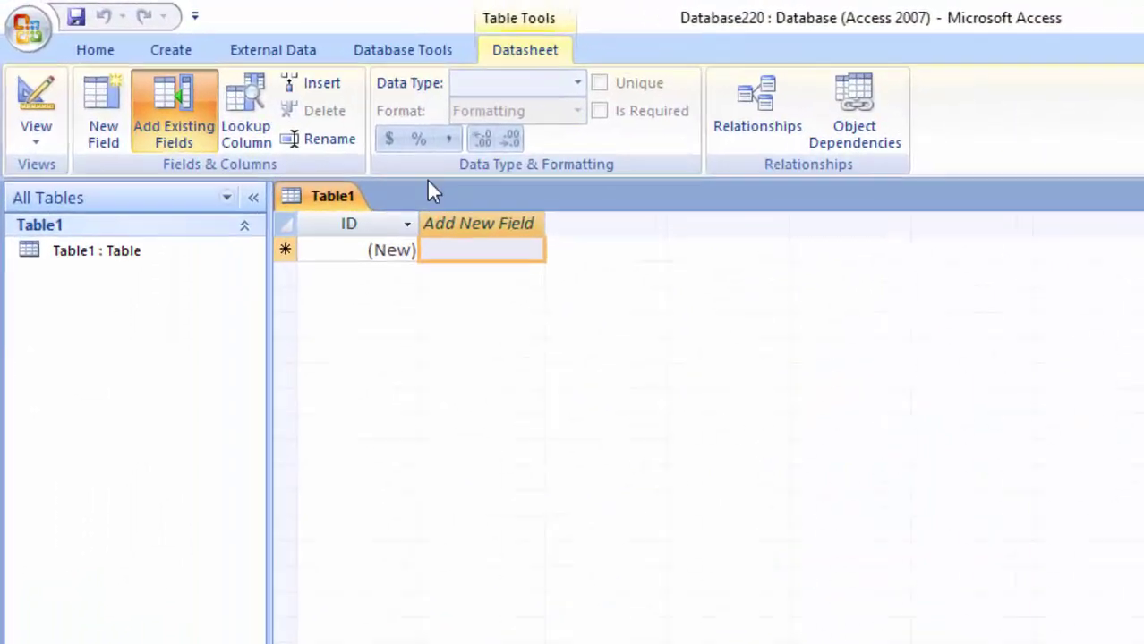
- Switch Table1 to Design View, saving it under the default name Table1
click(42, 161)
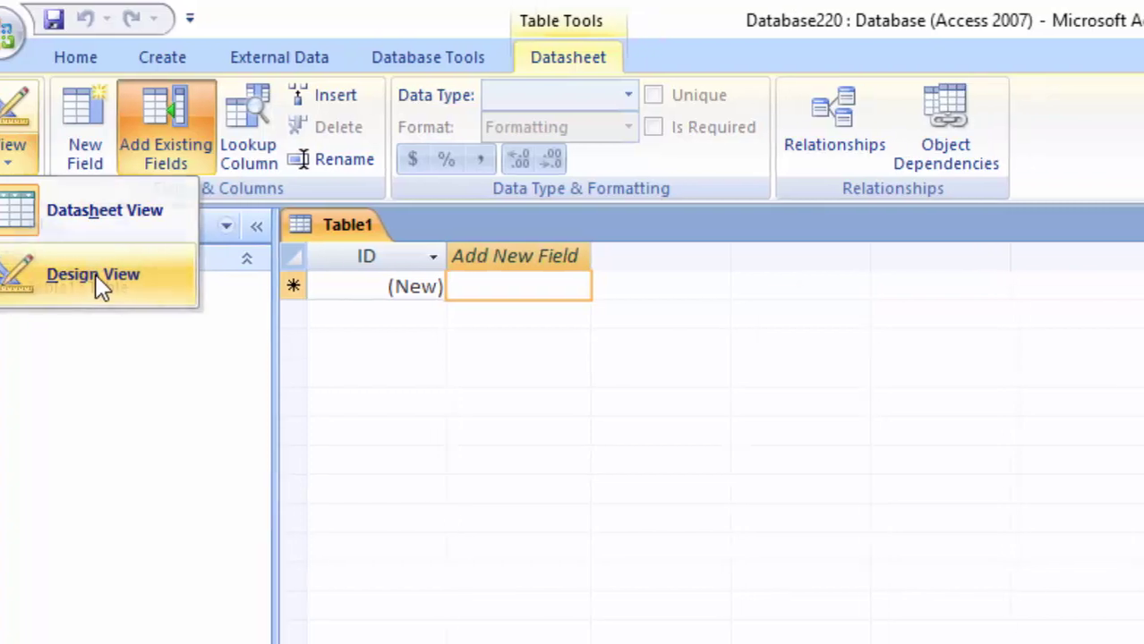
click(129, 275)
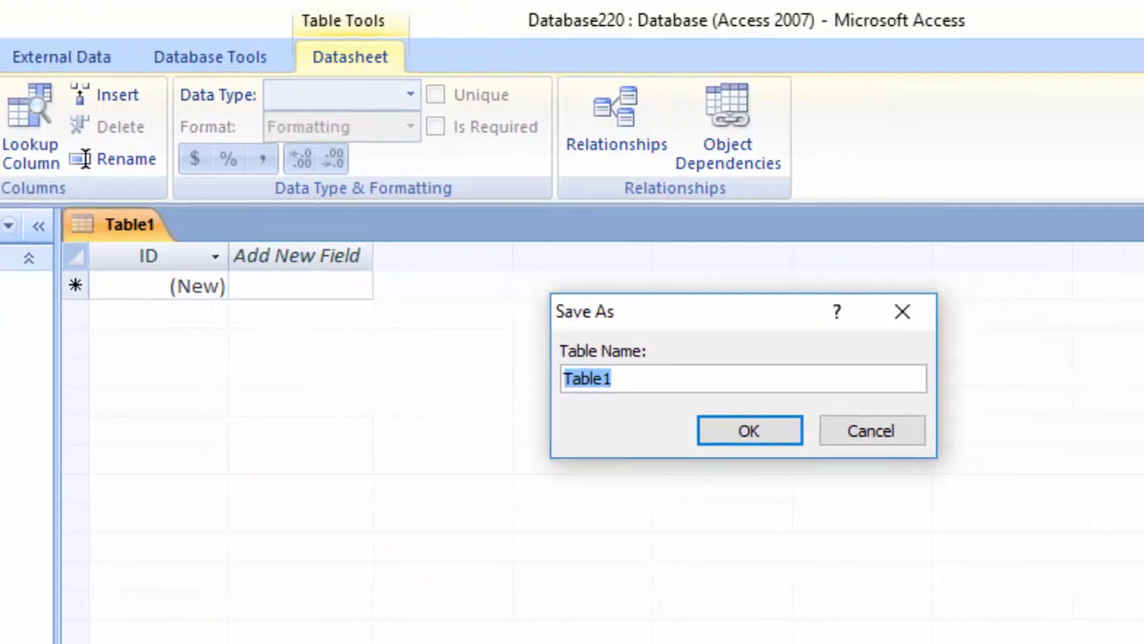
key(Return)
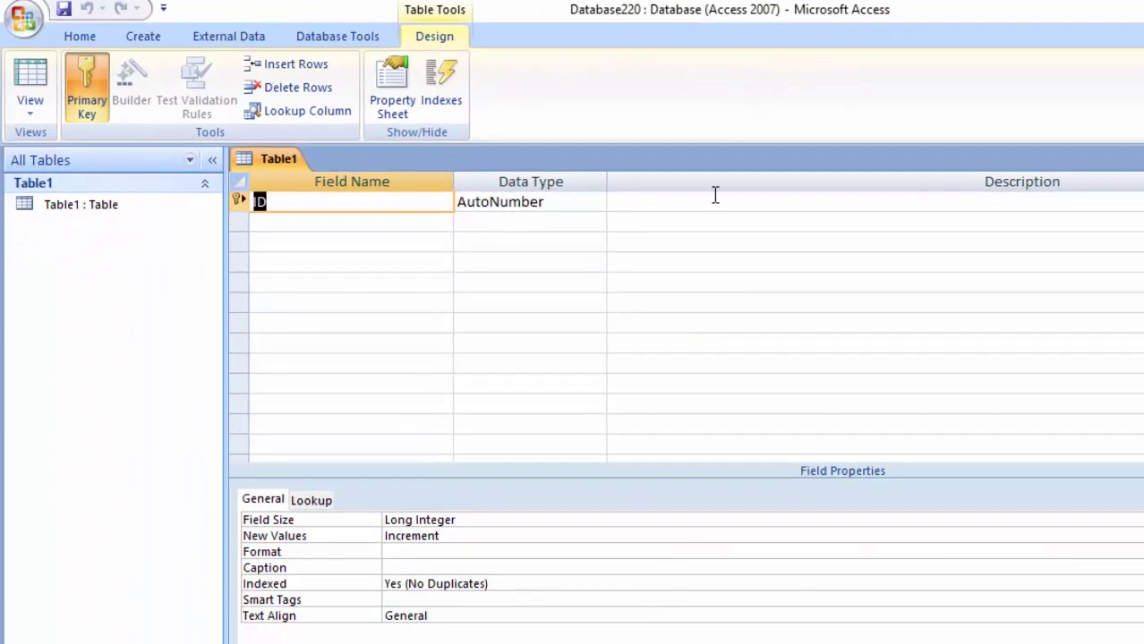
- Add Text fields 'Name of Student' and 'City' below the ID field
click(319, 202)
click(326, 219)
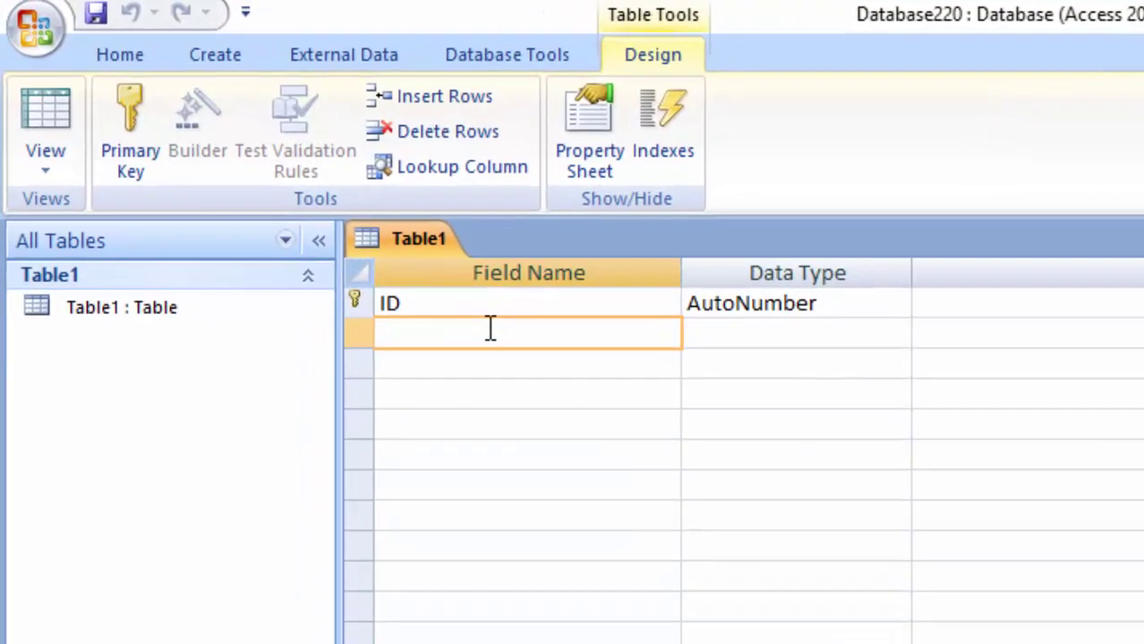
text(nA)
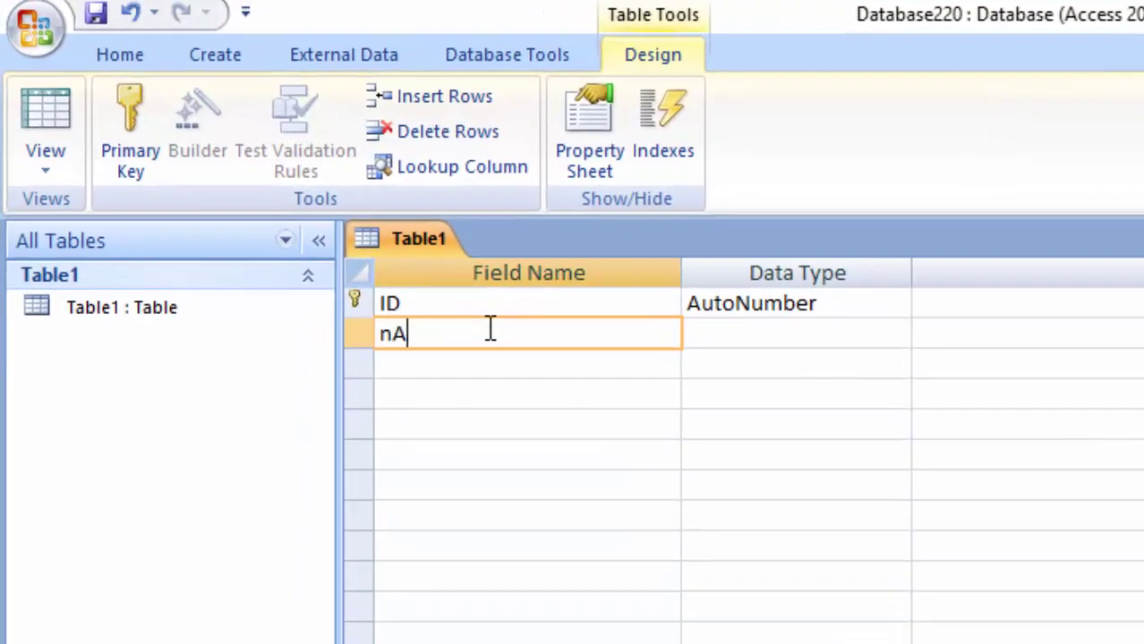
text(ME of Studen)
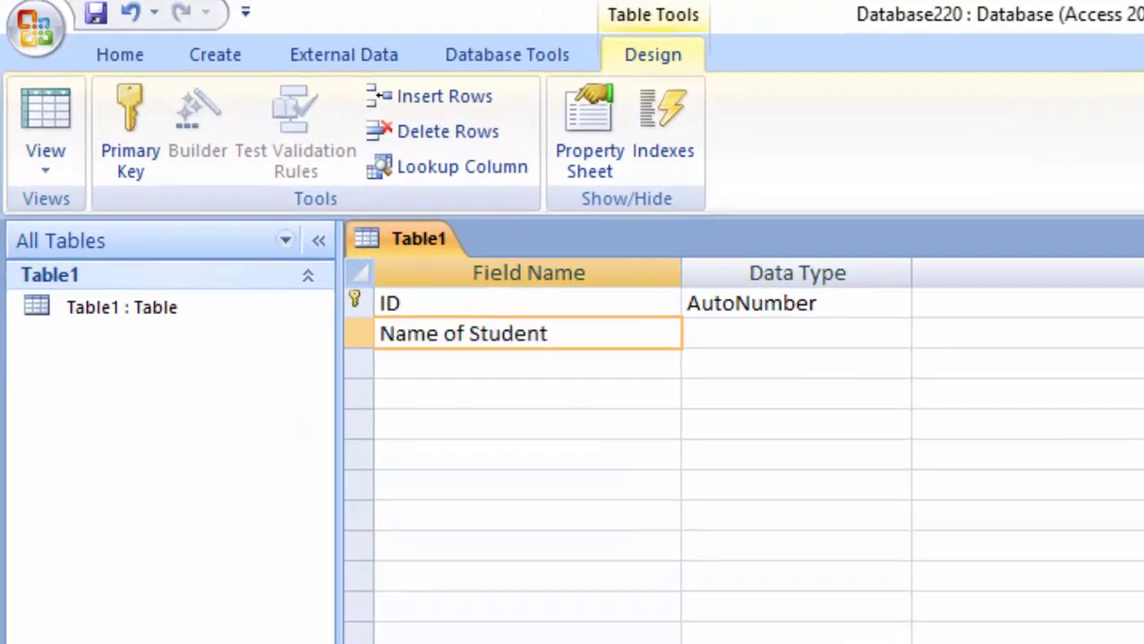
click(737, 337)
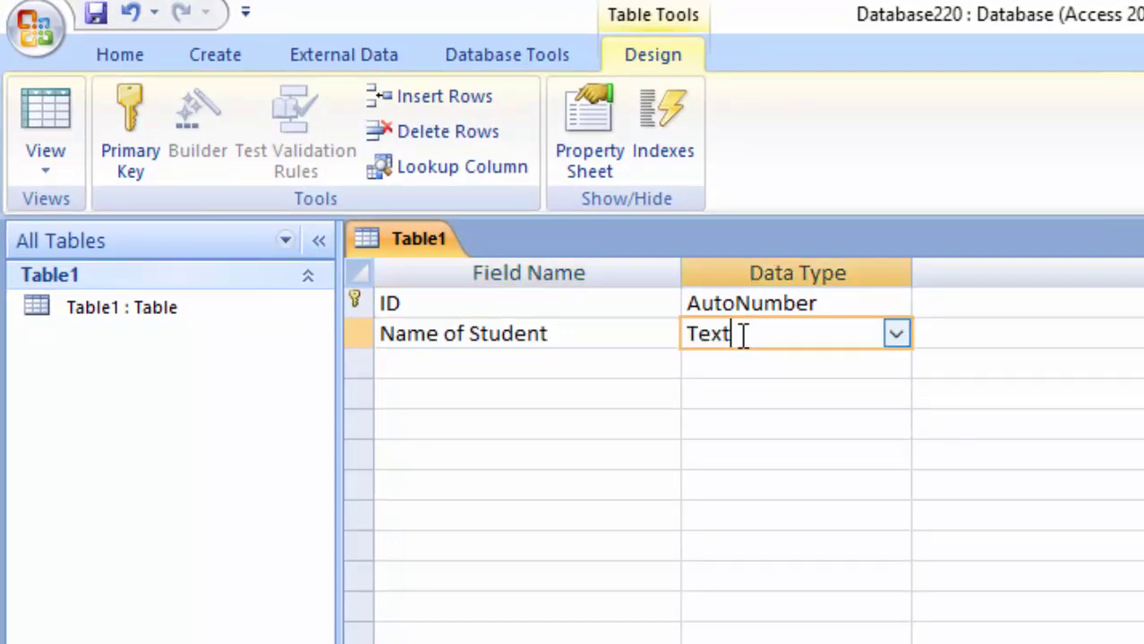
click(464, 363)
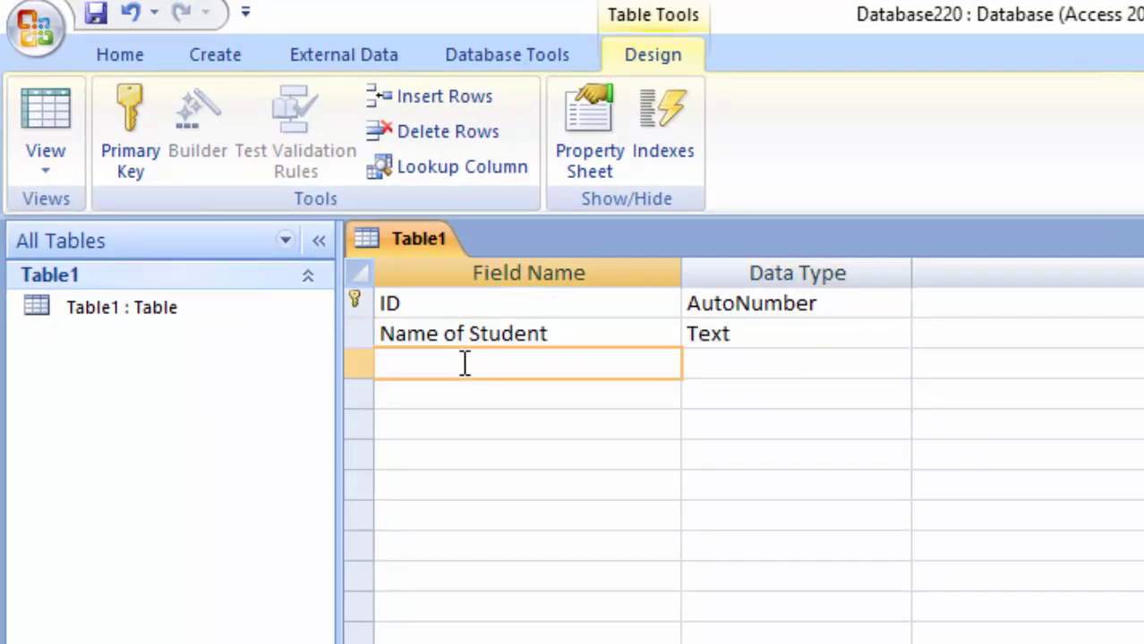
text(City)
click(718, 362)
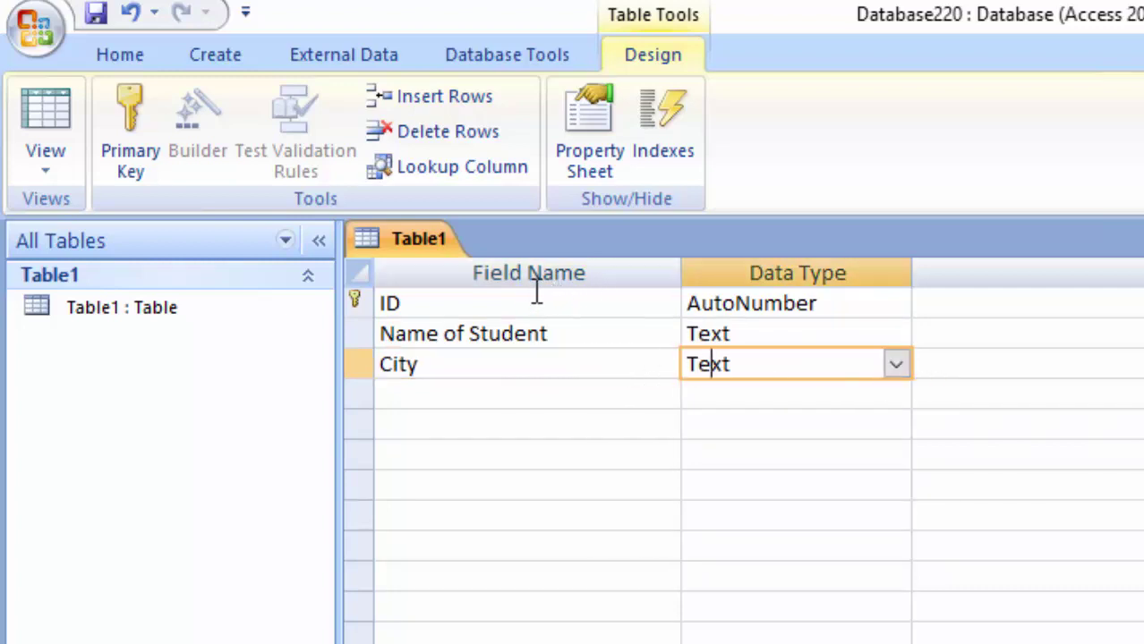
- Rename the ID primary-key field to 'Student id'
click(452, 301)
key(shift+Home)
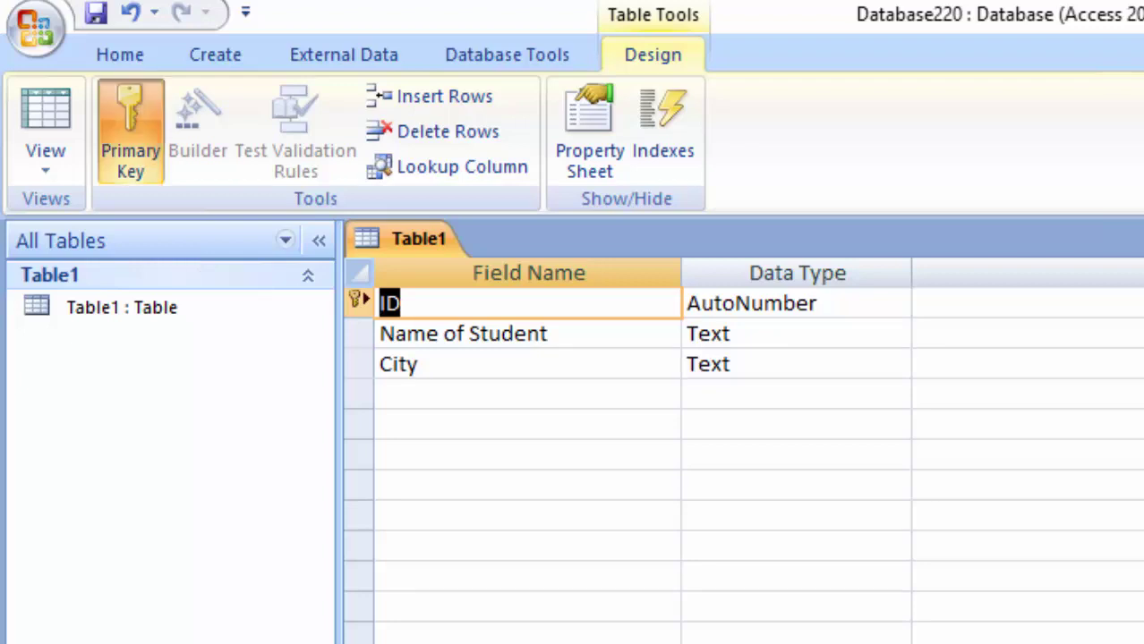
key(BackSpace)
text(tu)
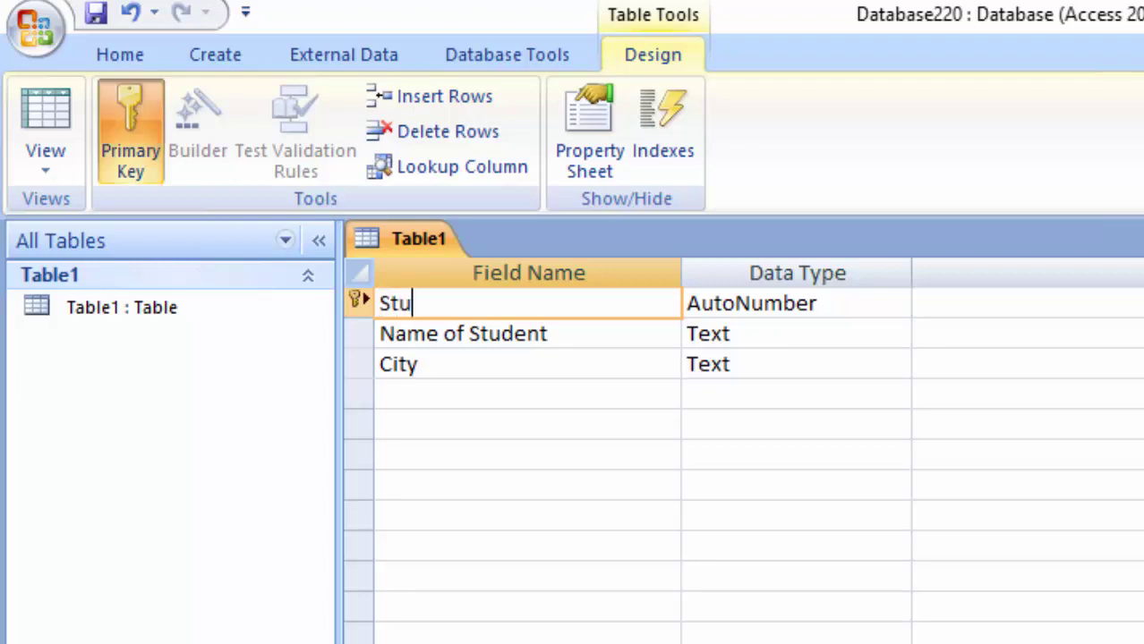
text(dent )
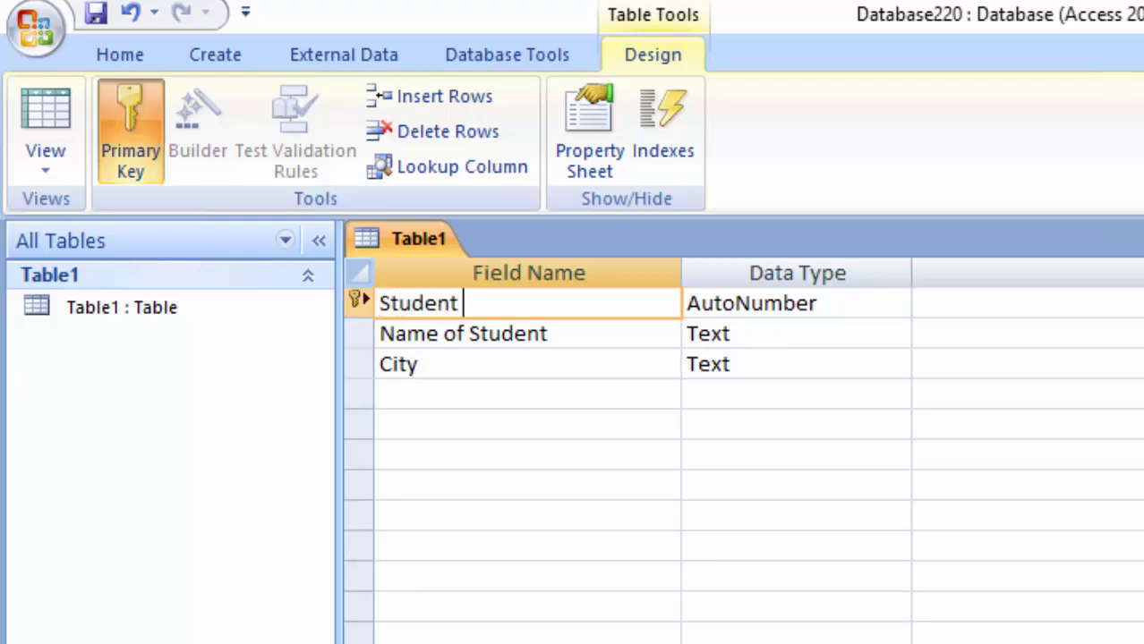
text(id)
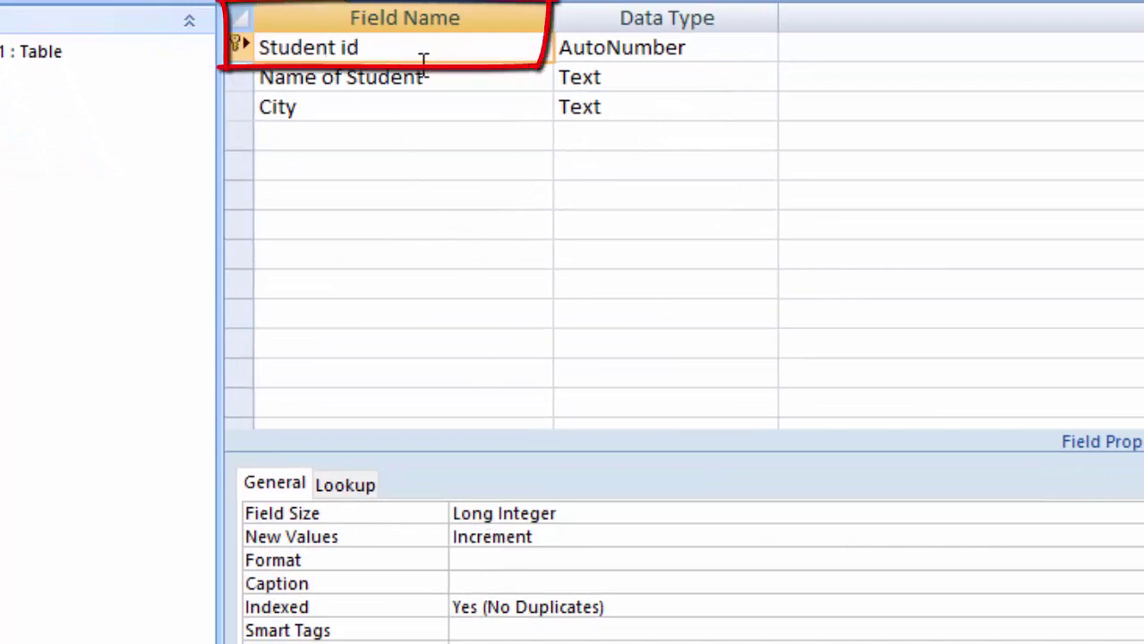
- Give Student id the Format "BPL"0000 and set City's Default Value to Deoria
click(466, 560)
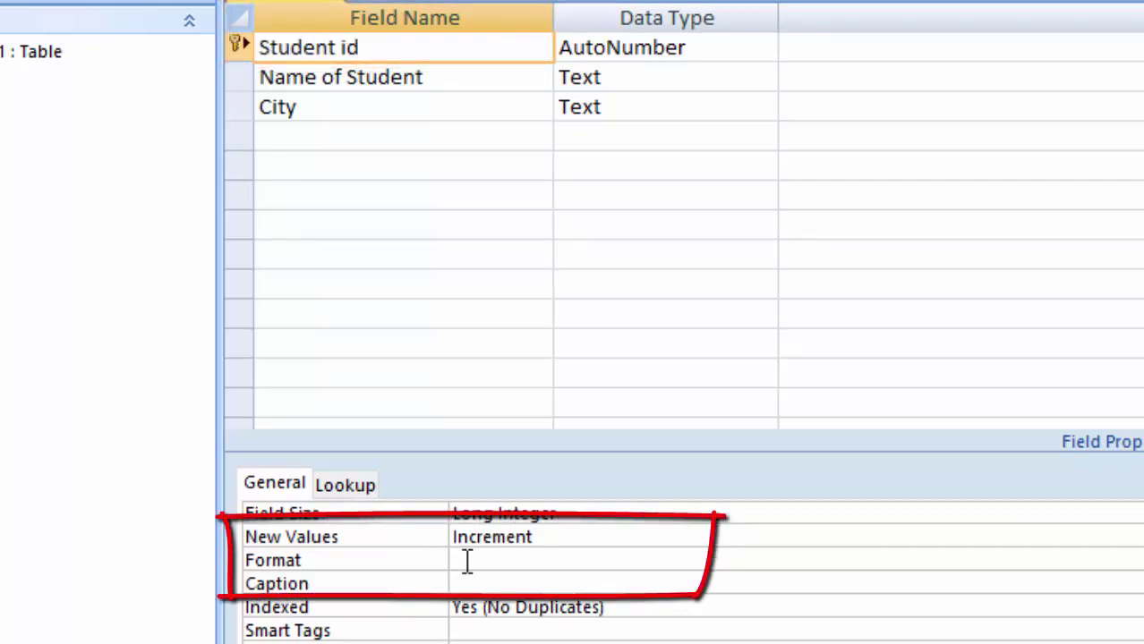
text(BPL)
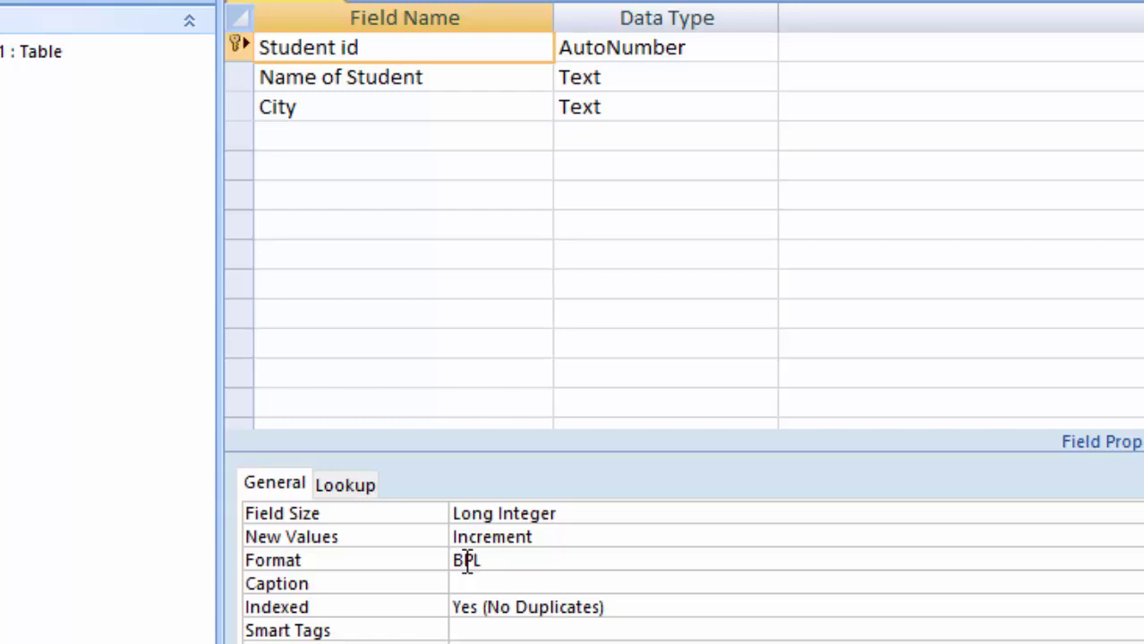
text(0000)
click(365, 109)
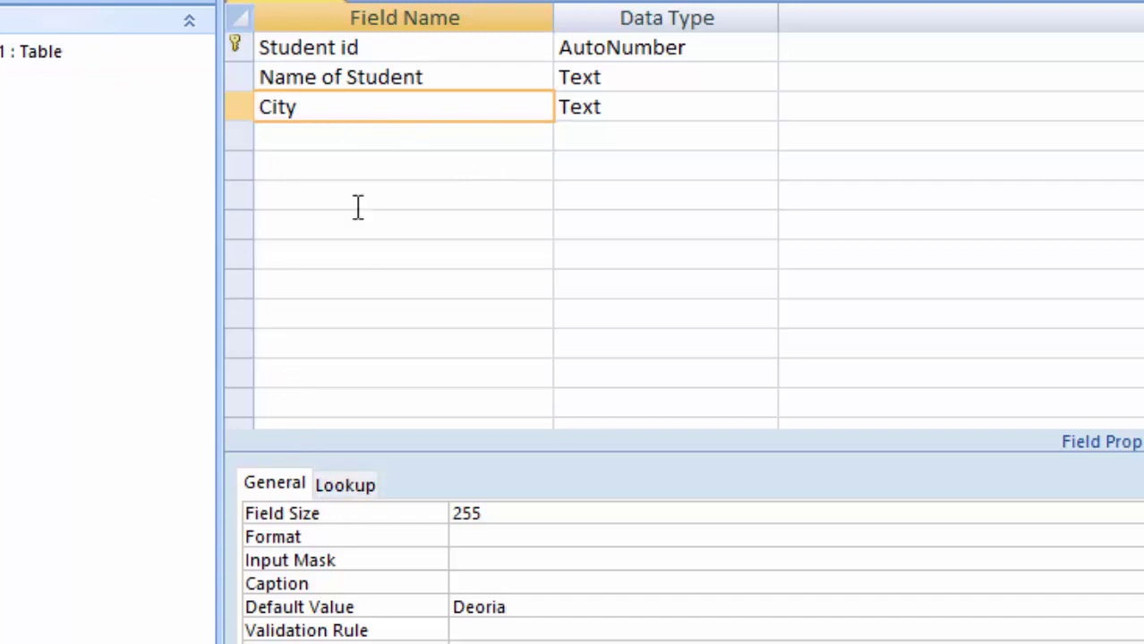
click(423, 48)
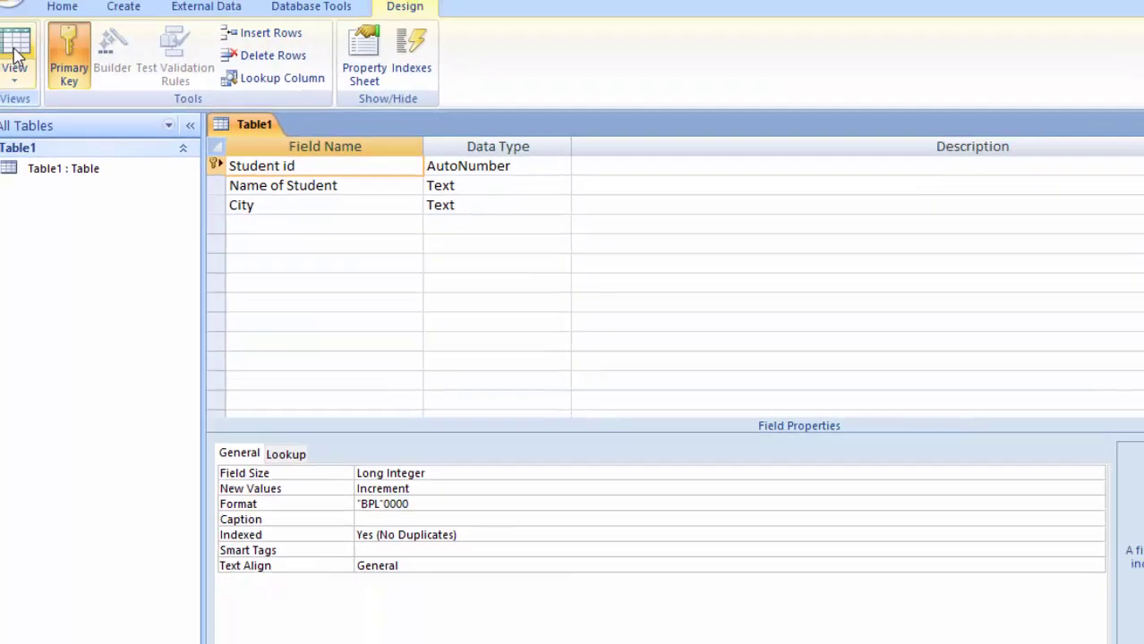
- Save the table, widen the Name of Student column, and enter student Ram
click(13, 53)
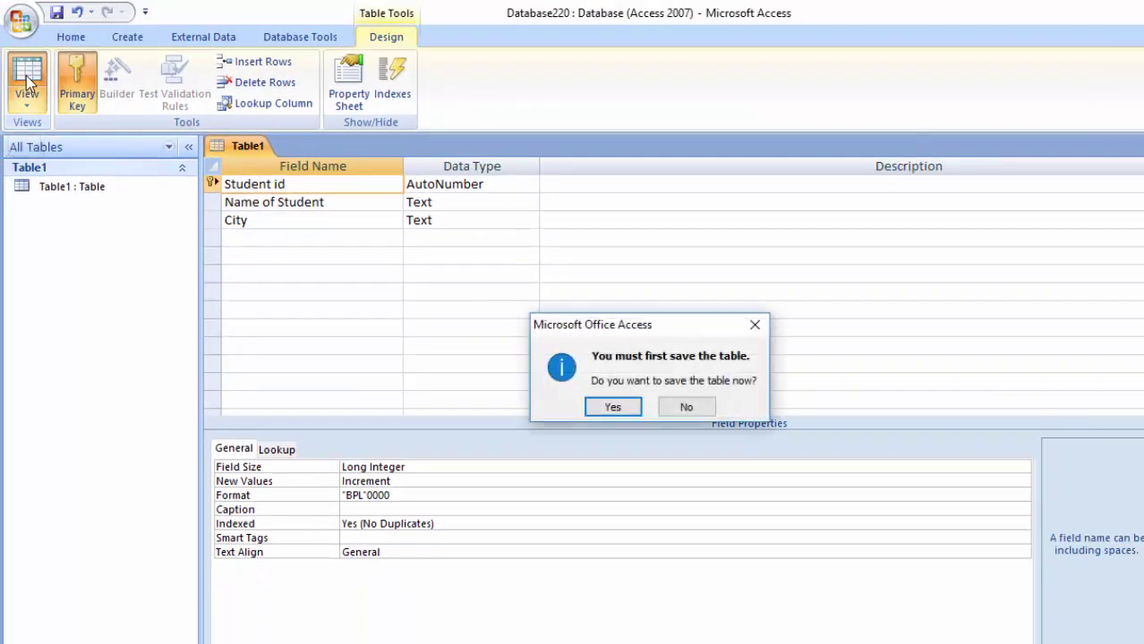
click(607, 408)
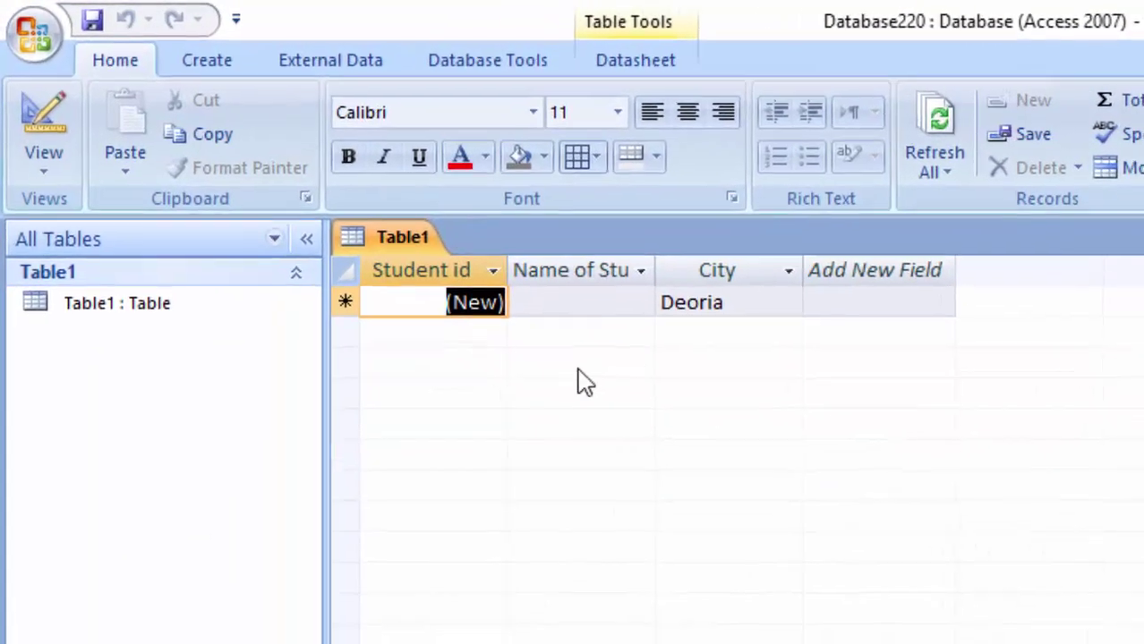
double_click(662, 273)
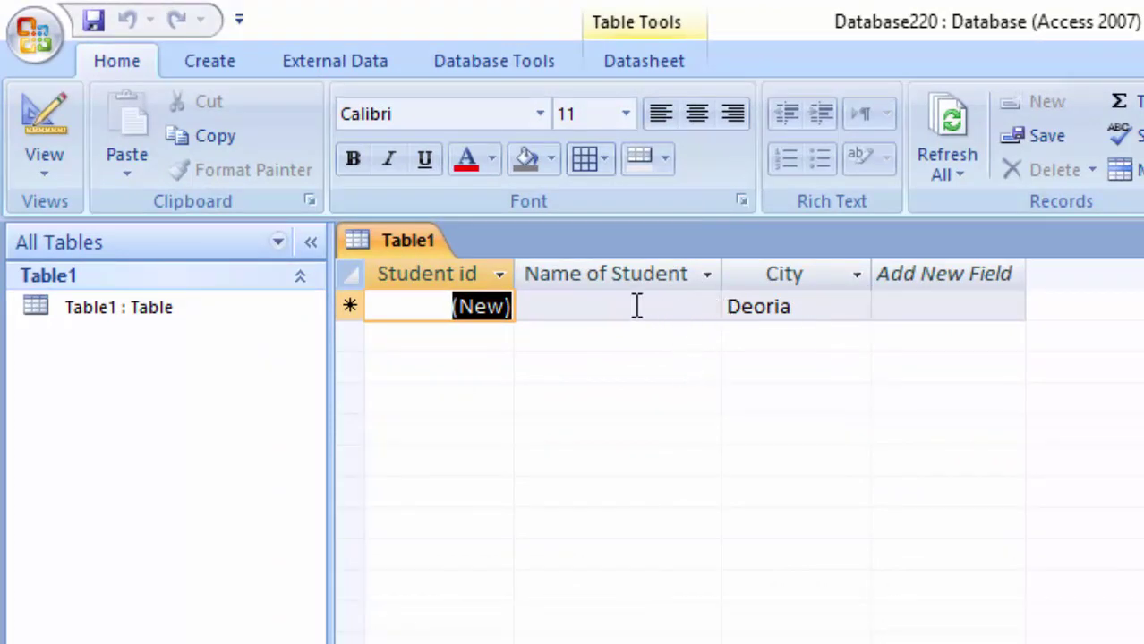
click(634, 306)
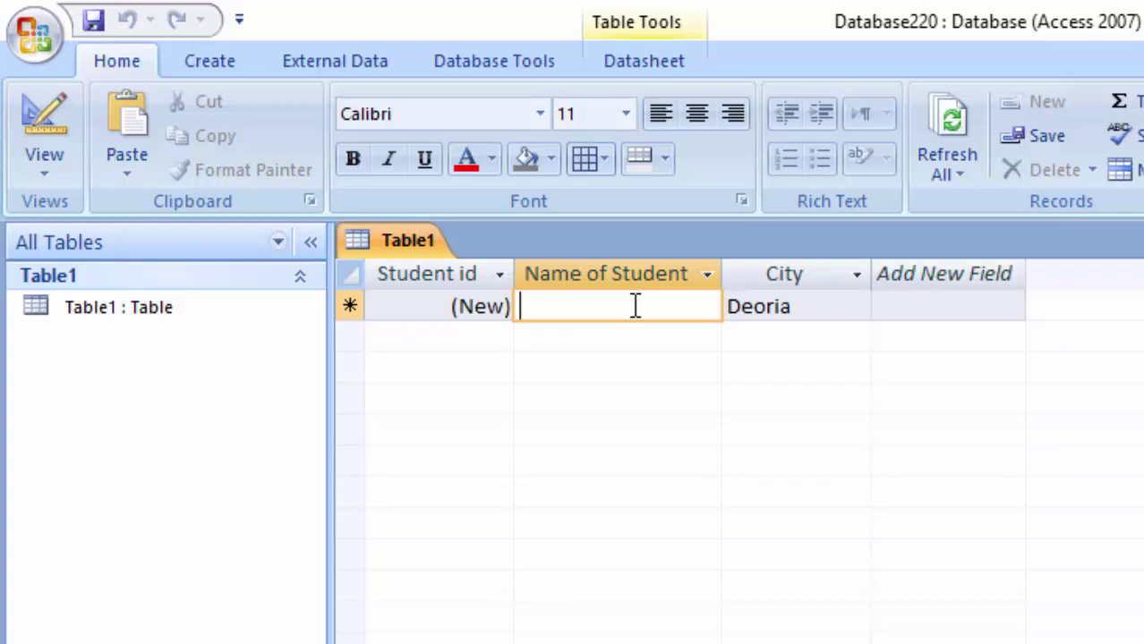
text(R)
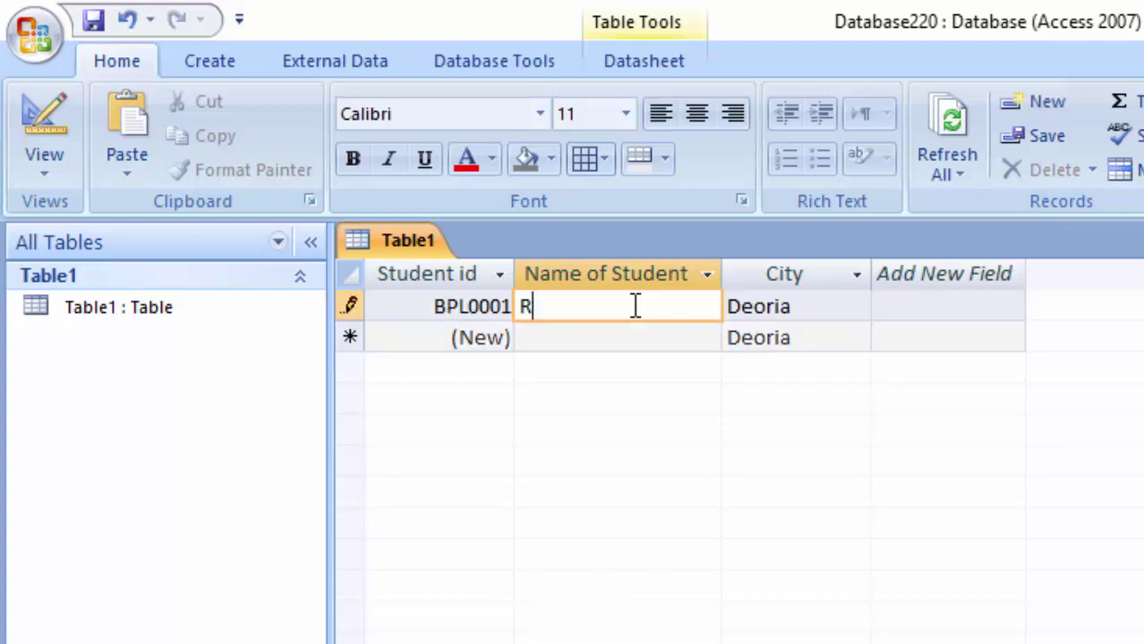
text(am)
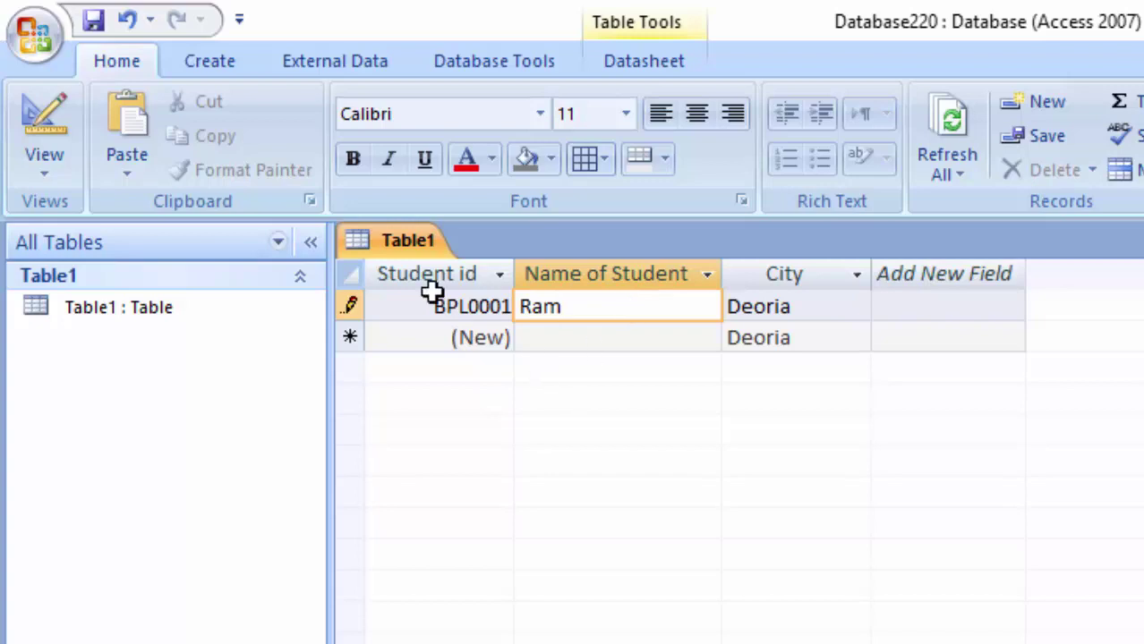
- Add student Shyam, changing his city from Deoria to Gorakhpur
click(542, 339)
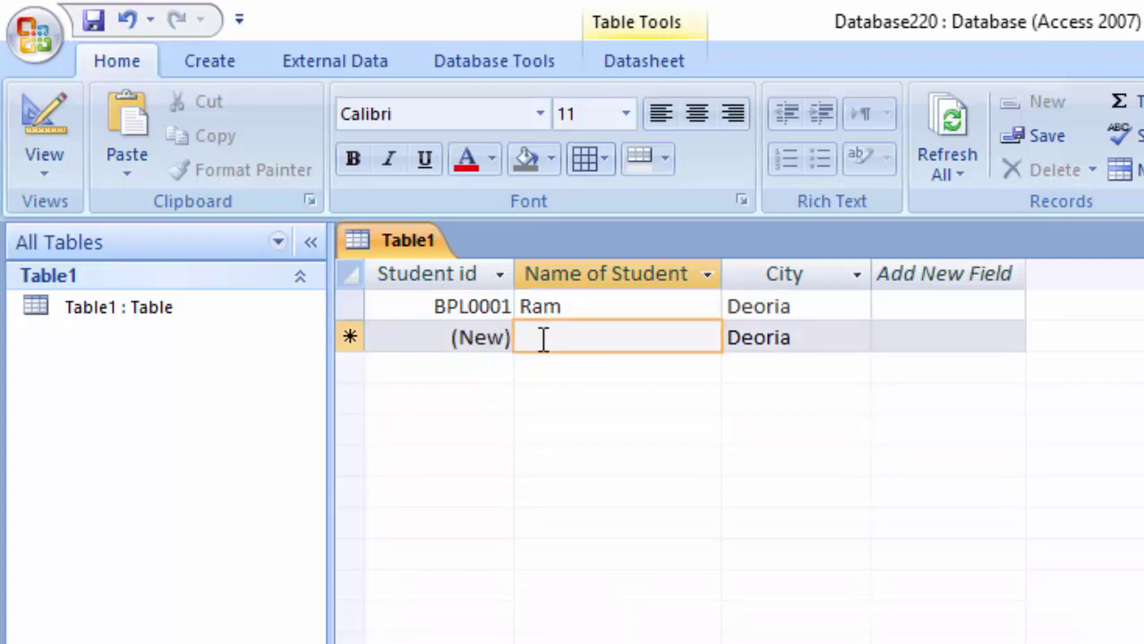
text(Shy)
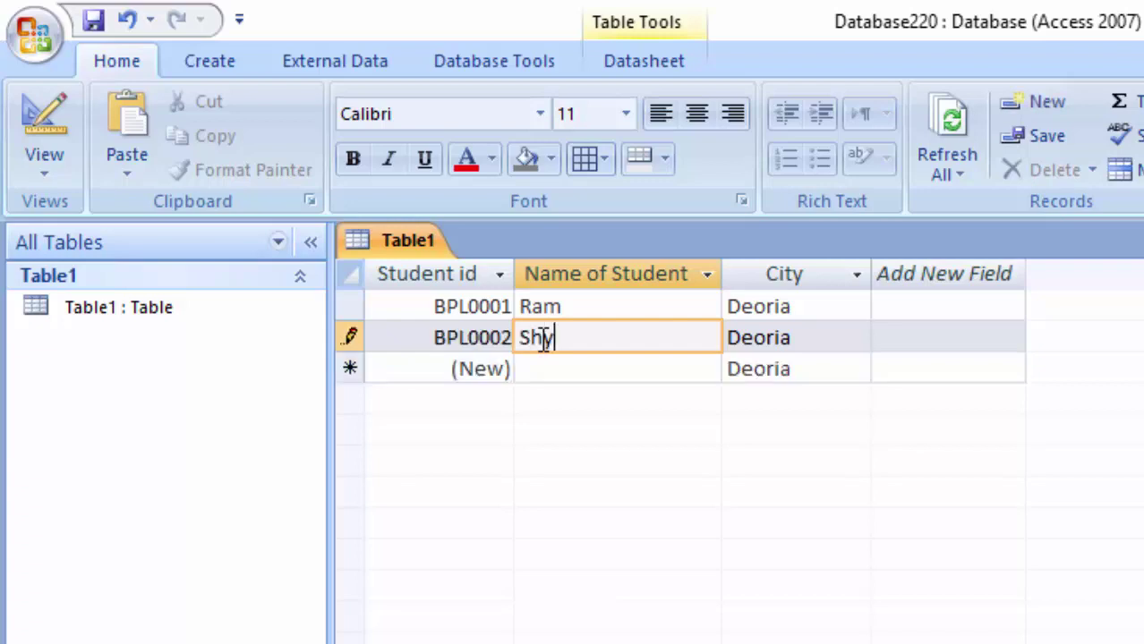
text(am)
key(Tab)
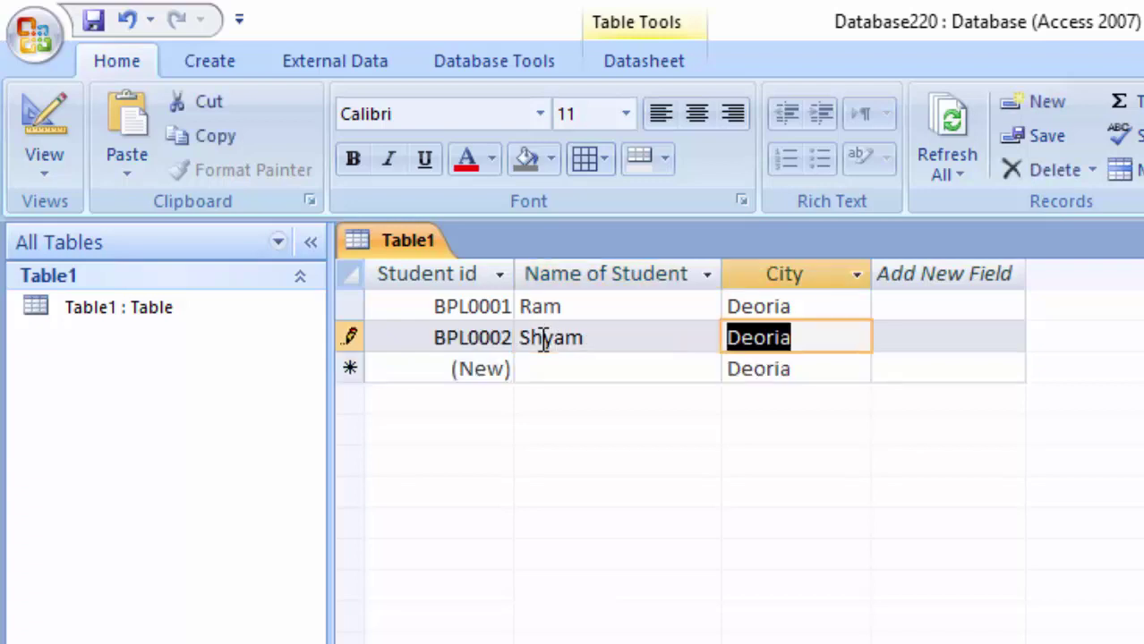
click(590, 378)
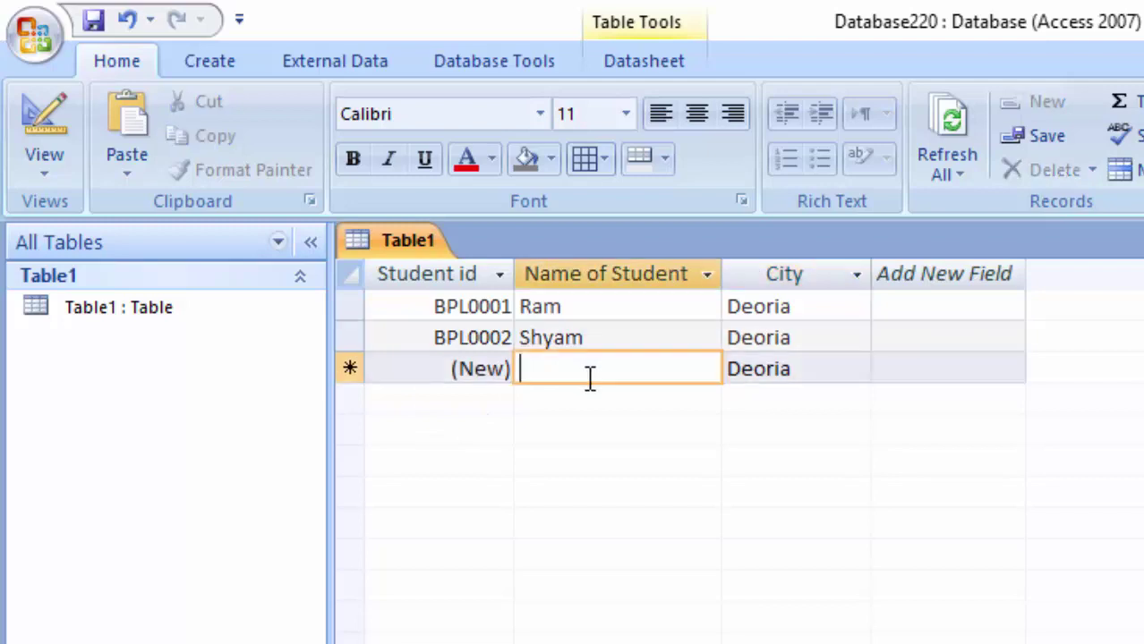
click(836, 336)
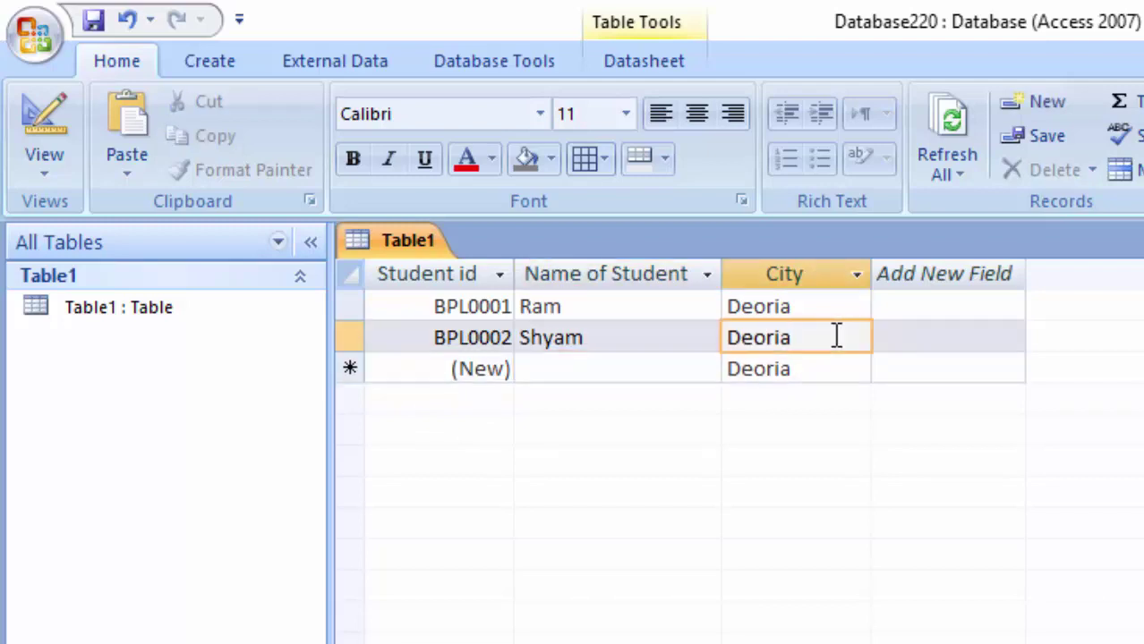
key(BackSpace)
key(BackSpace)
key(BackSpace)
key(BackSpace)
key(BackSpace)
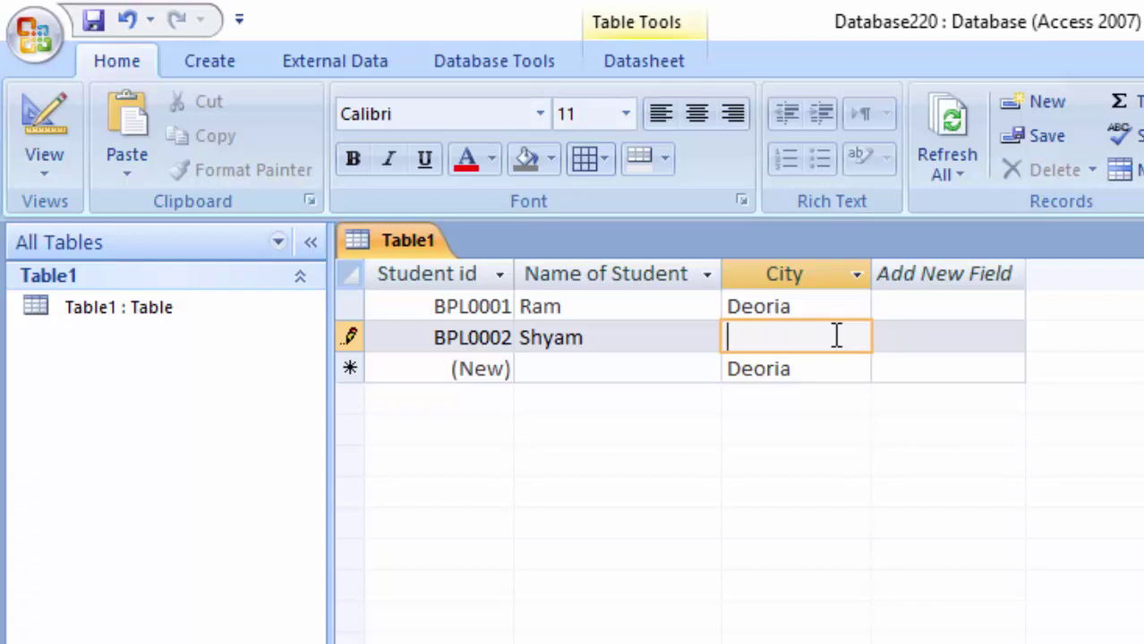
text(Gor)
text(akhpu)
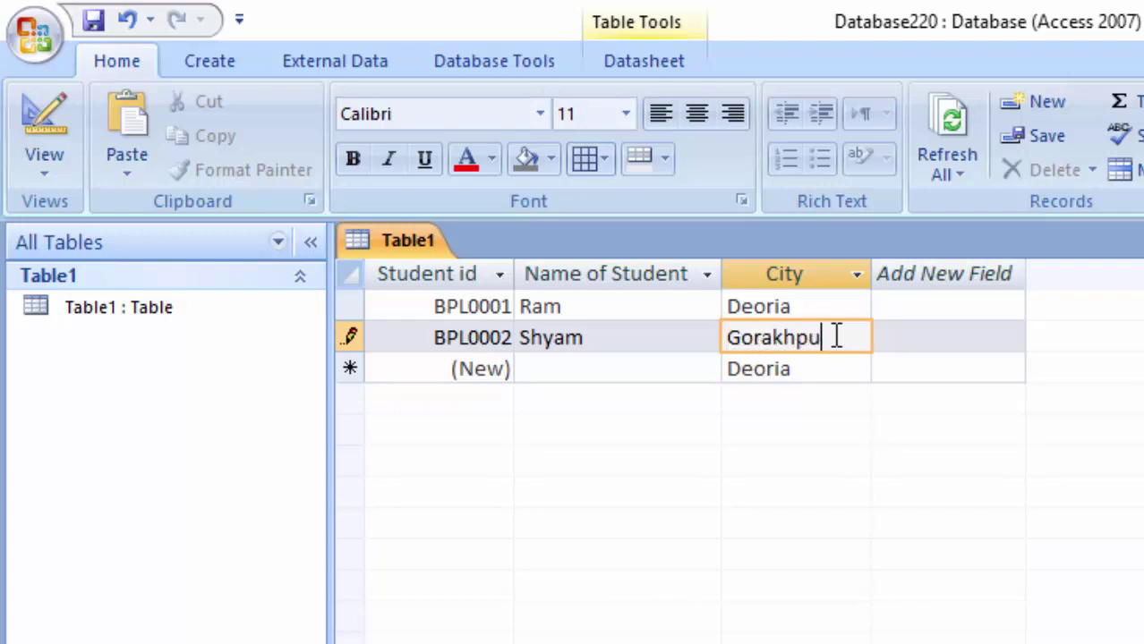
text(r)
- Enter students Manoj, Avanish and Sachin, keeping the default city Deoria
click(600, 377)
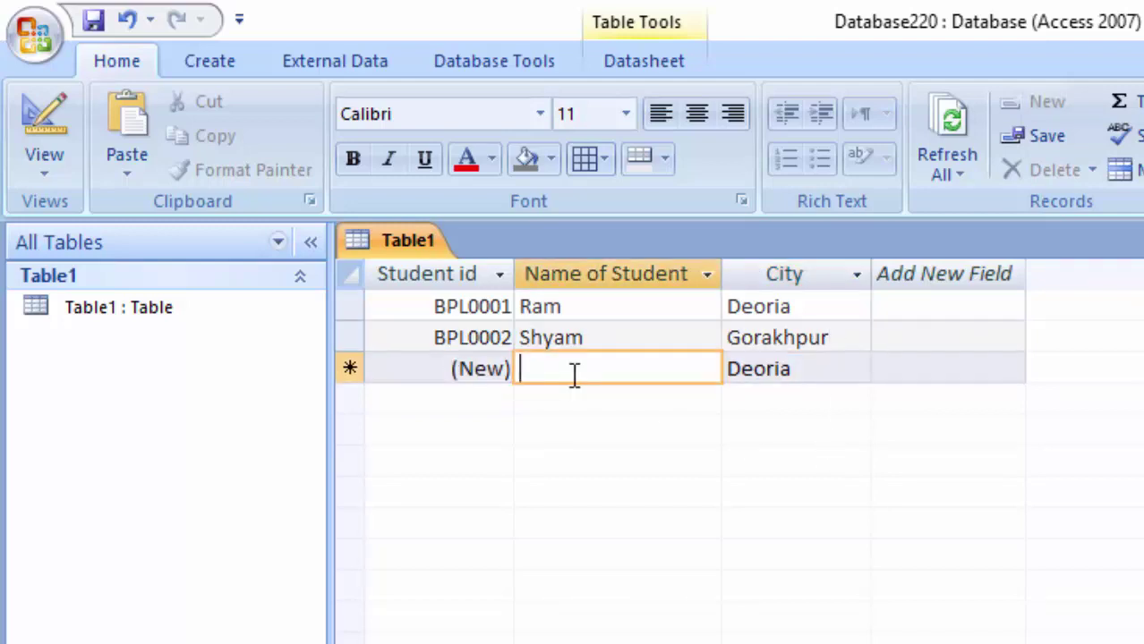
text(Ma)
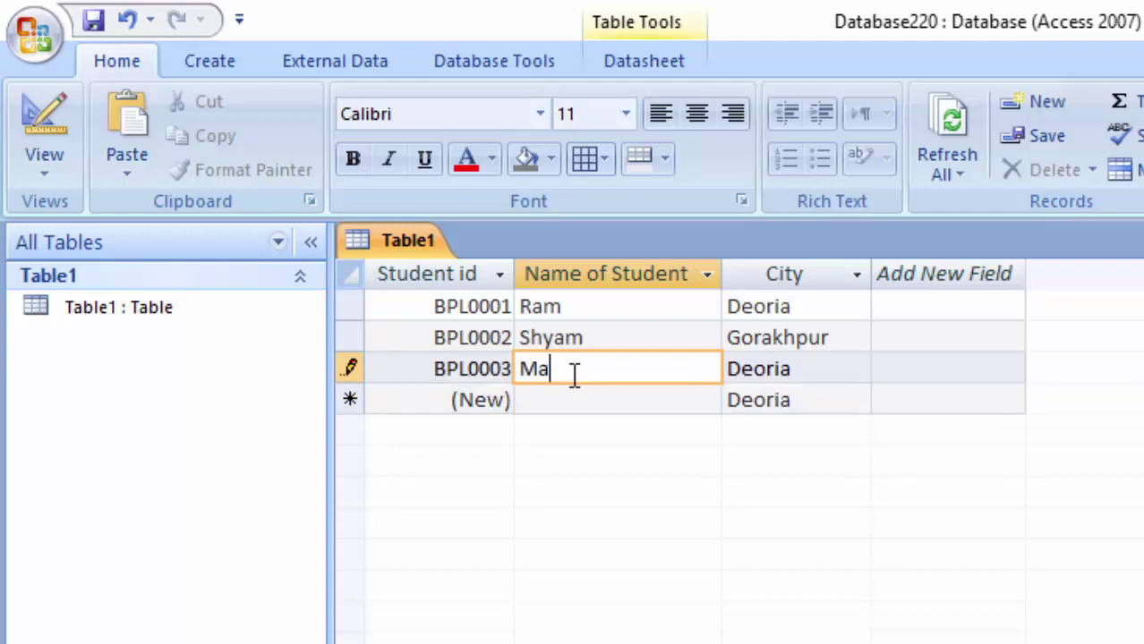
text(noj)
click(587, 394)
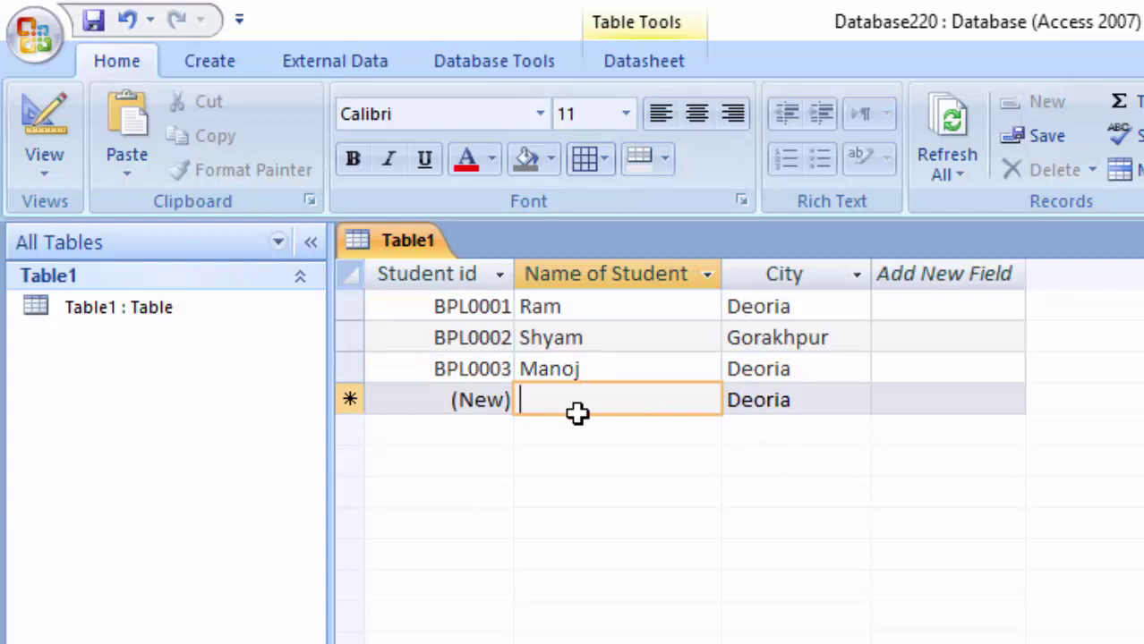
text(Avanish)
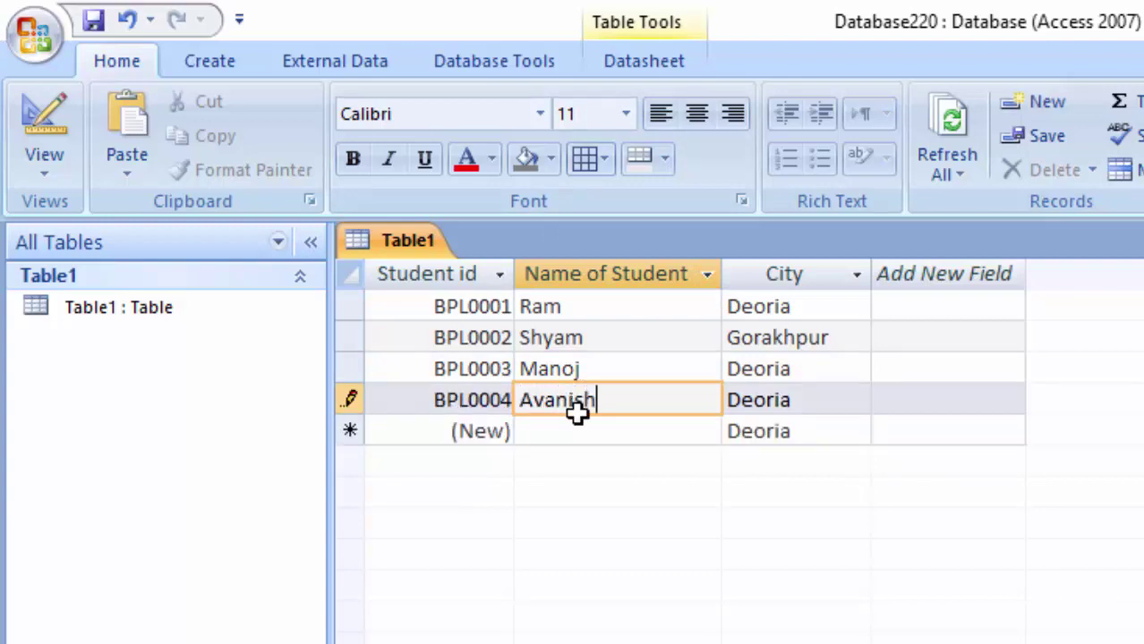
key(Tab)
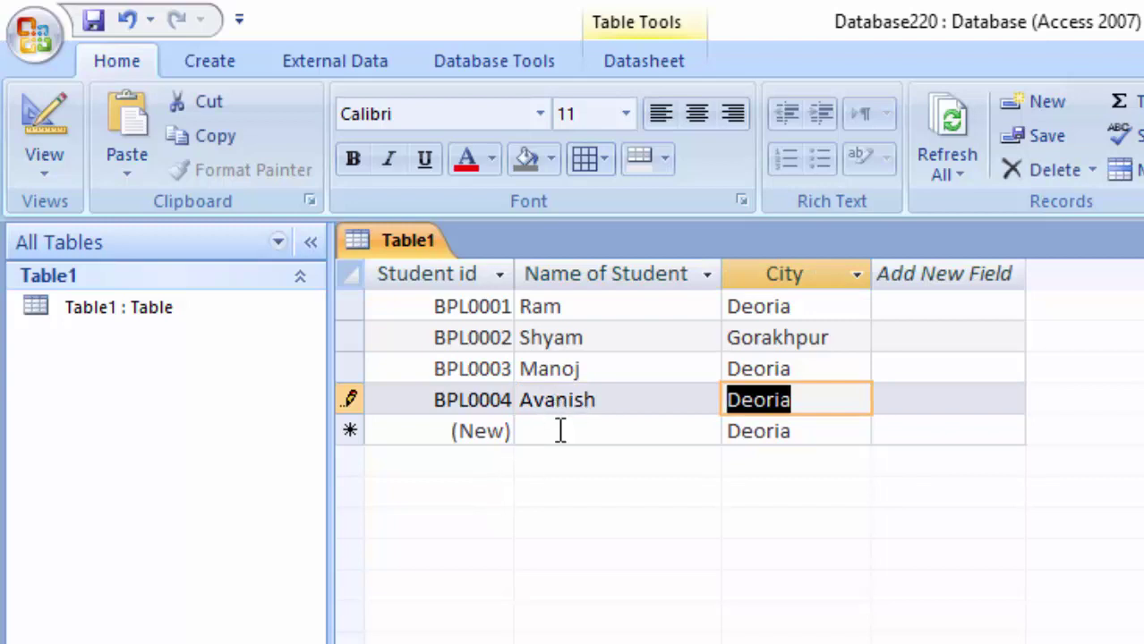
click(558, 433)
text(a)
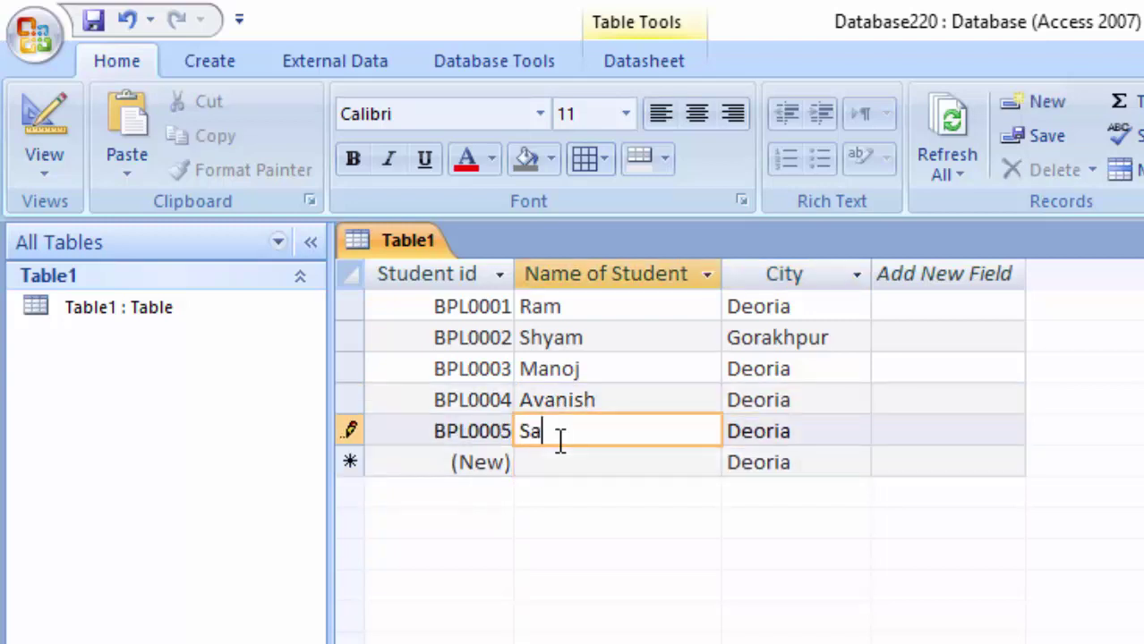
text(chin)
key(Tab)
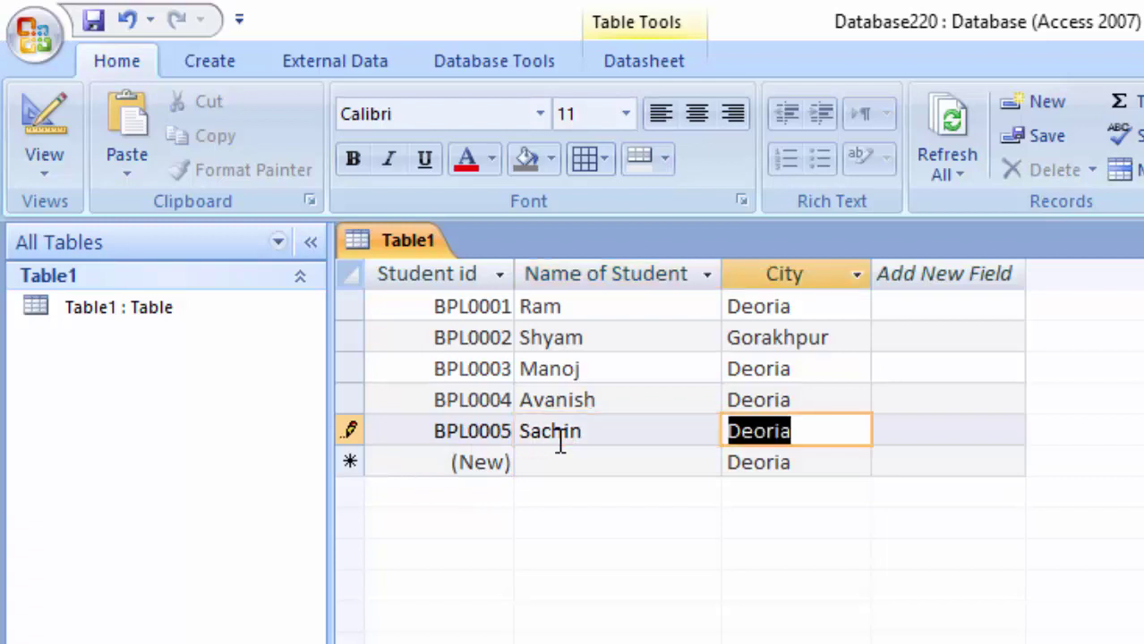
key(Tab)
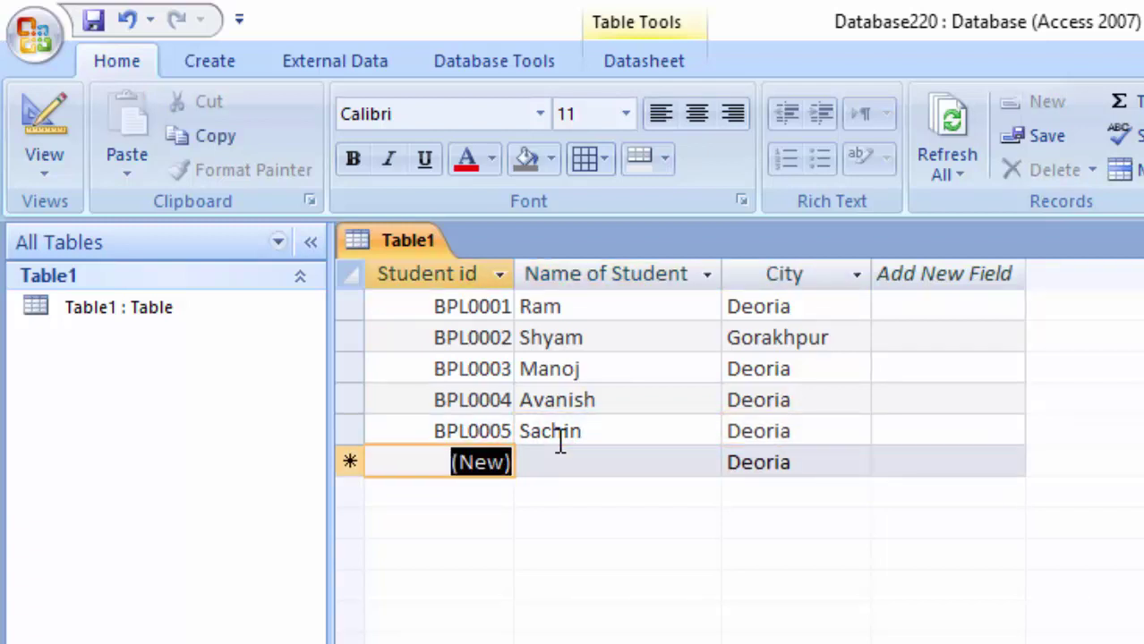
key(Tab)
key(Tab)
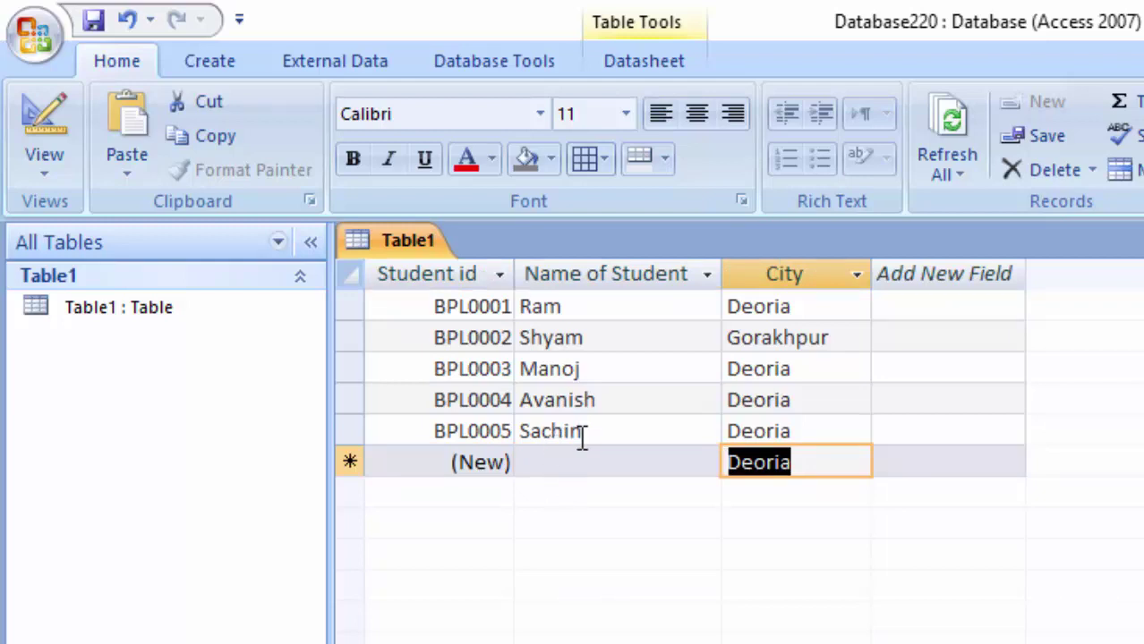
- Enter students Sohan and Nikita with the default city Deoria
click(574, 467)
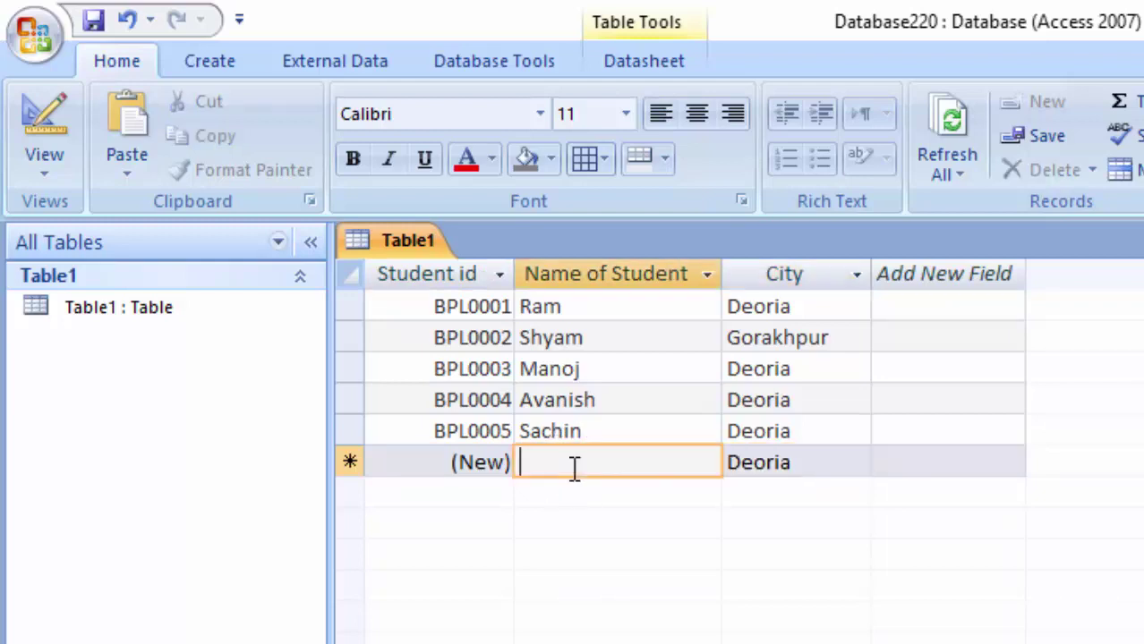
text(Soh)
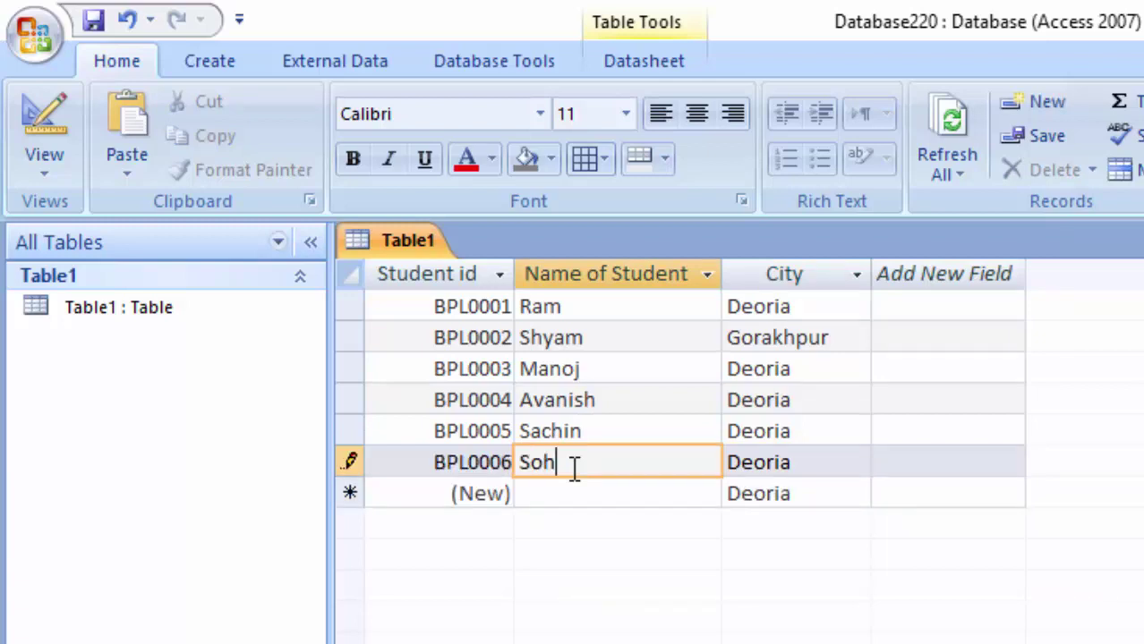
key(Tab)
key(Tab)
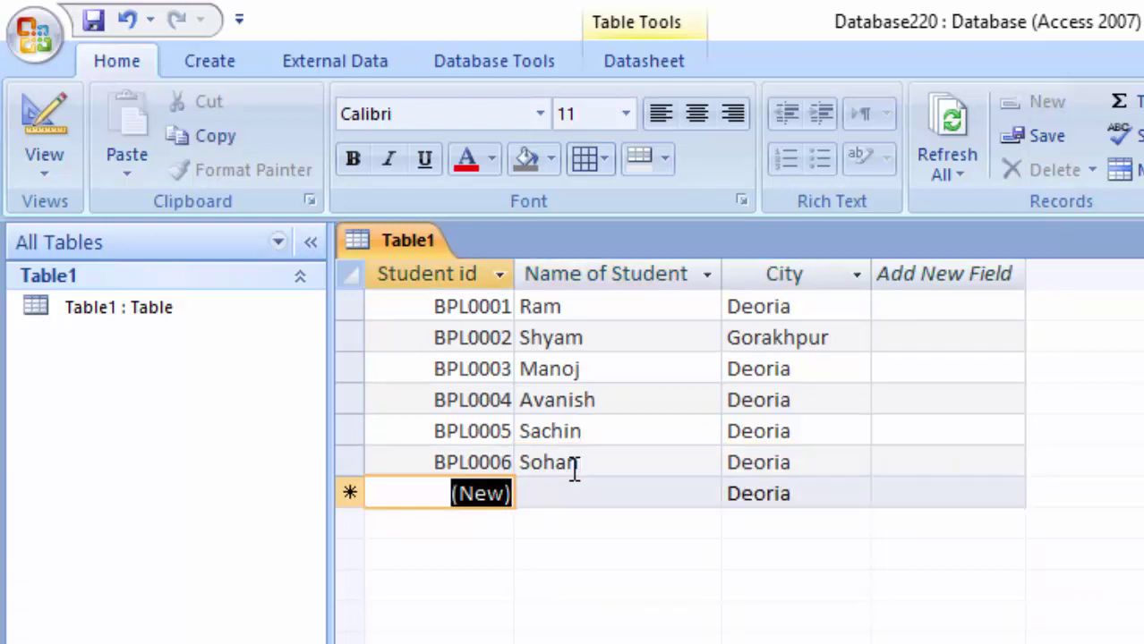
key(Tab)
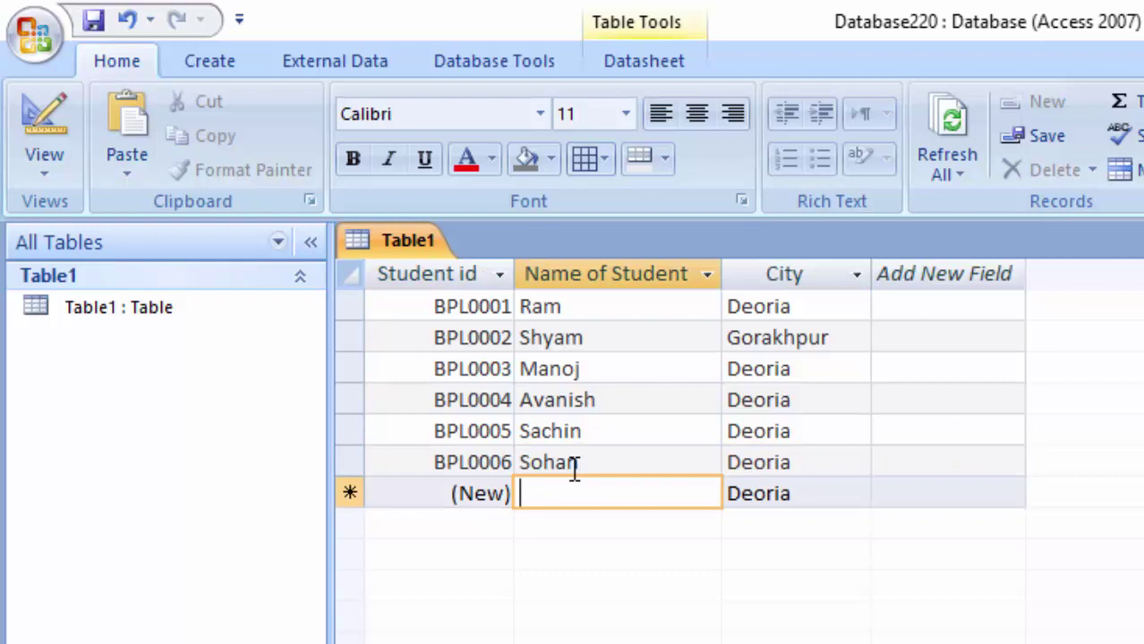
text(Nikita)
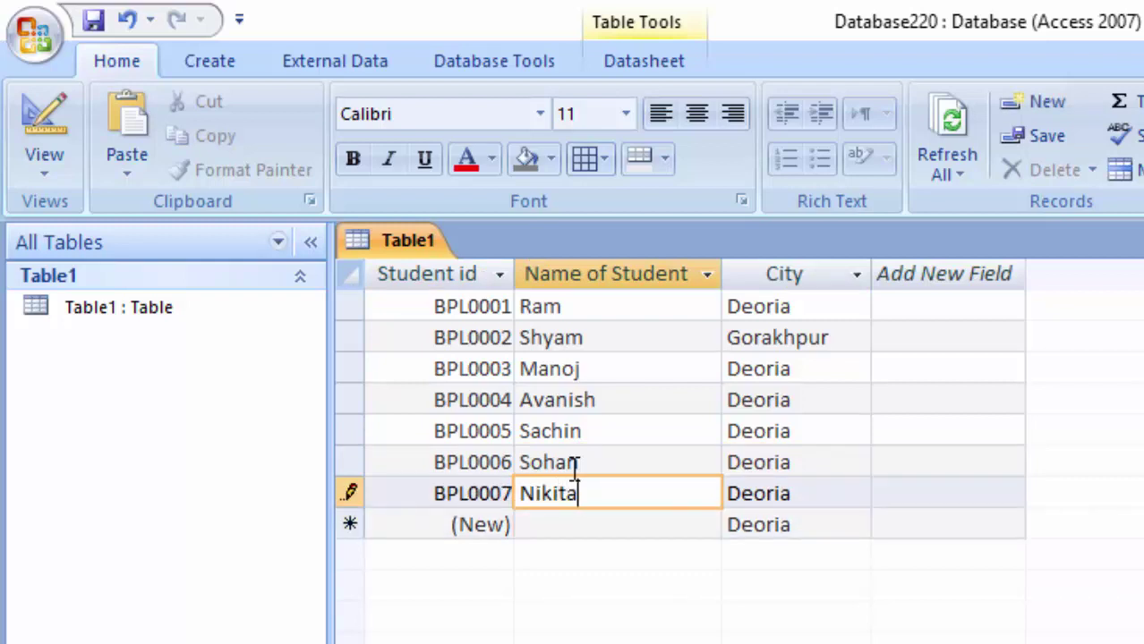
key(Tab)
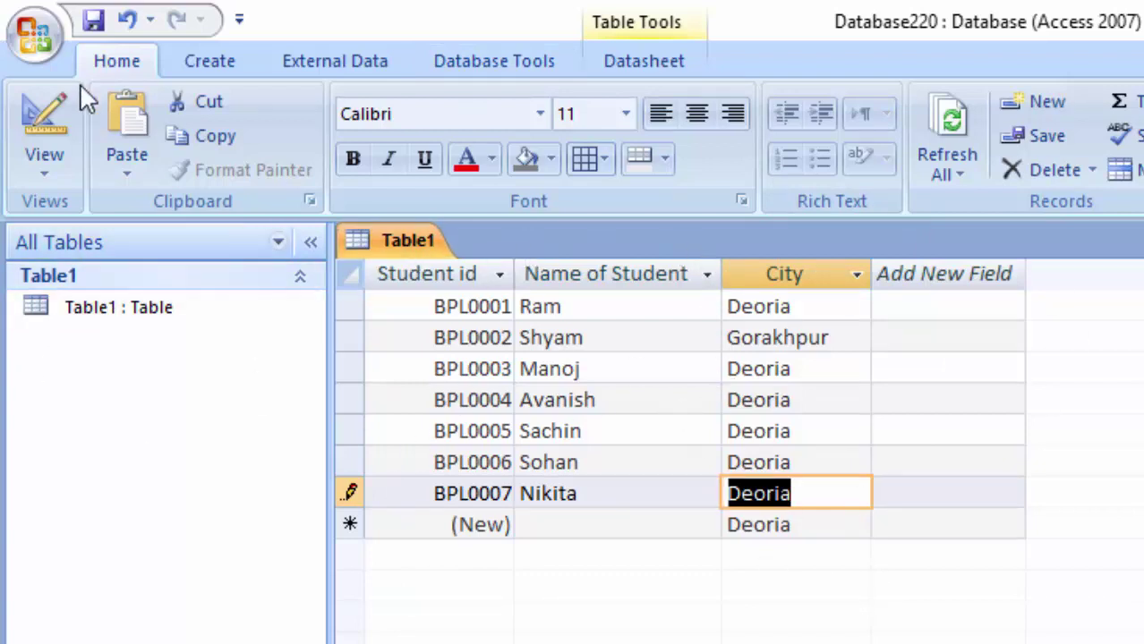
- Generate a form from Table1 using the Create tab's Form command
click(243, 60)
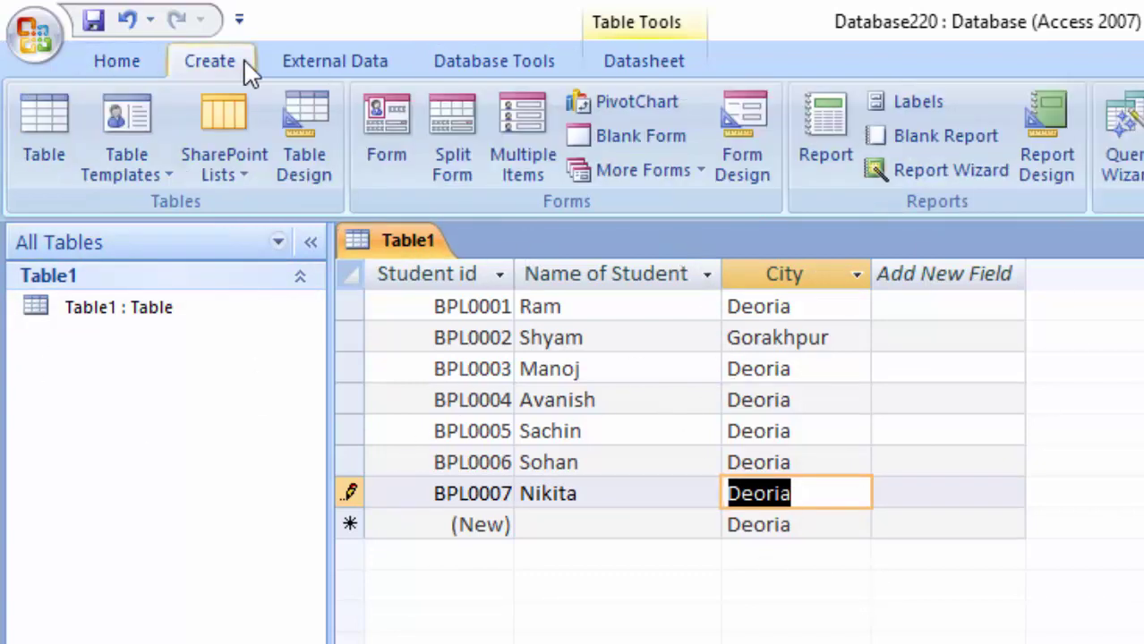
click(384, 151)
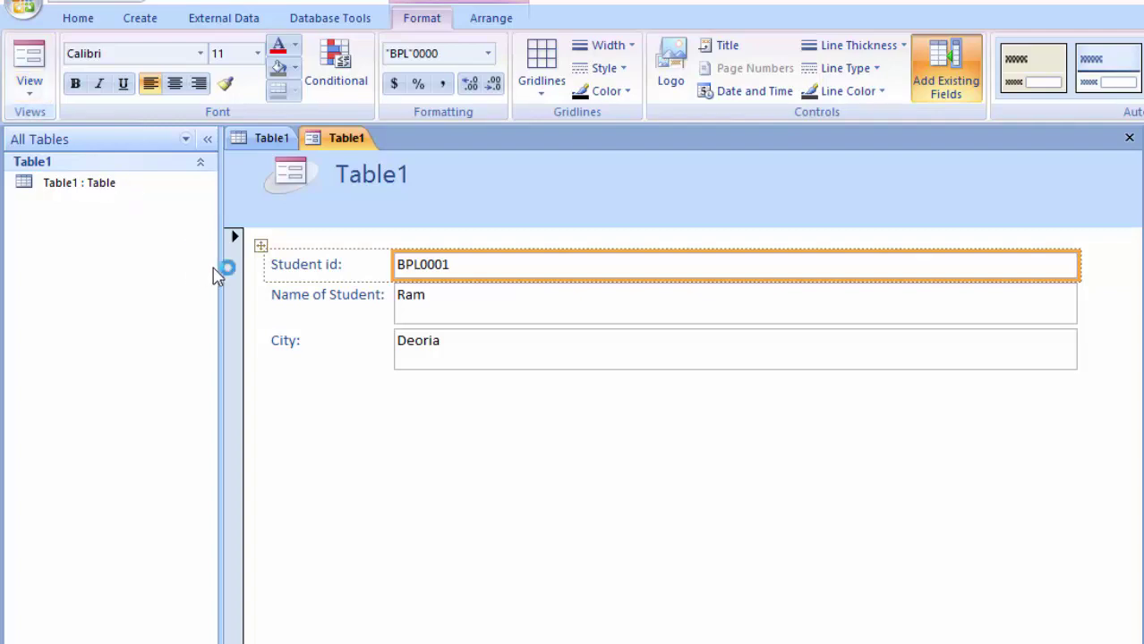
click(33, 93)
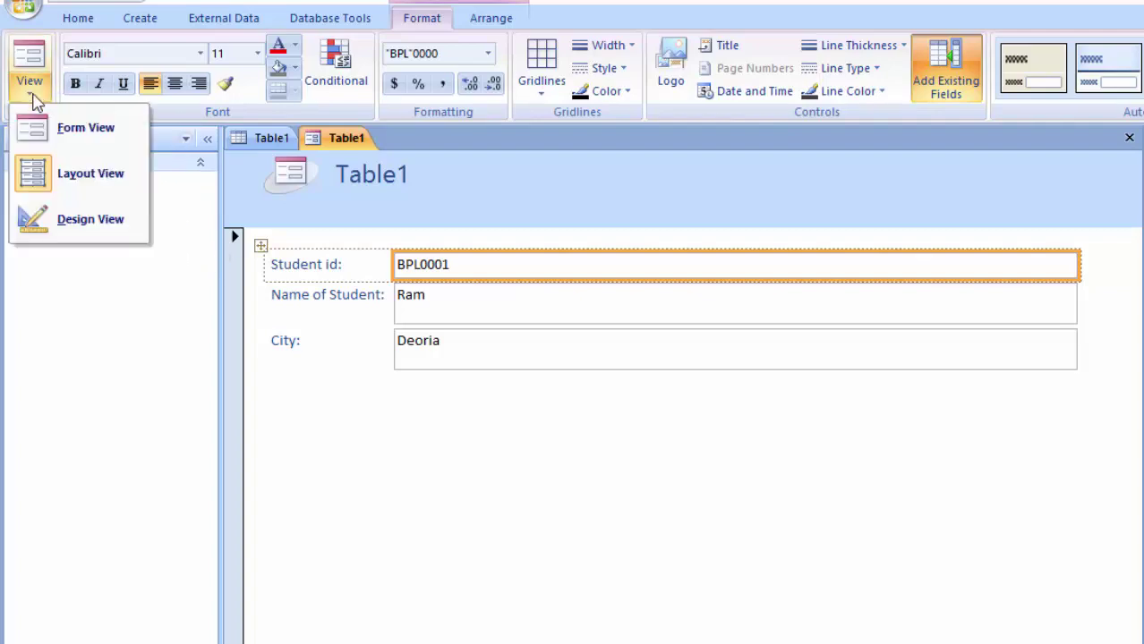
- Switch the form to Design View and resize the header title label
click(65, 214)
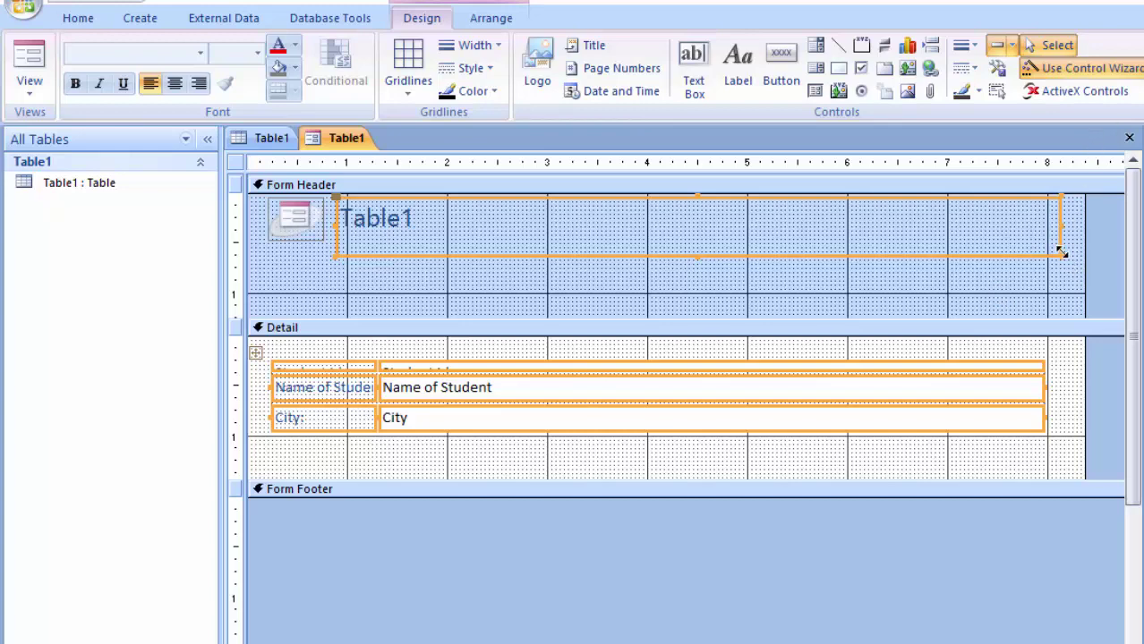
drag(1061, 254, 1077, 276)
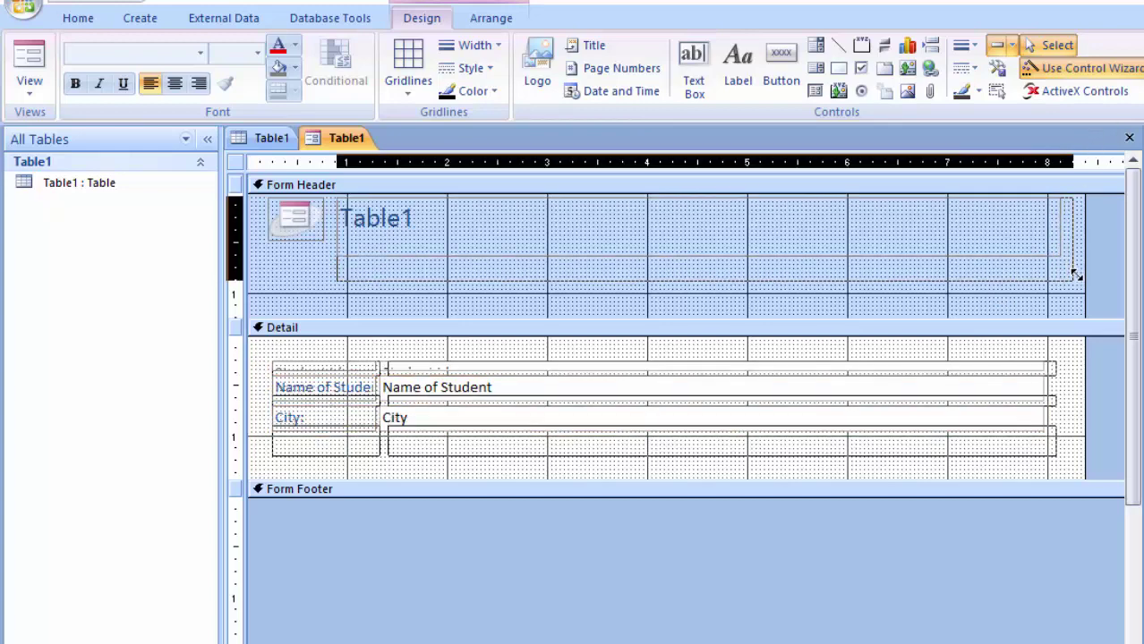
drag(1076, 276, 1080, 293)
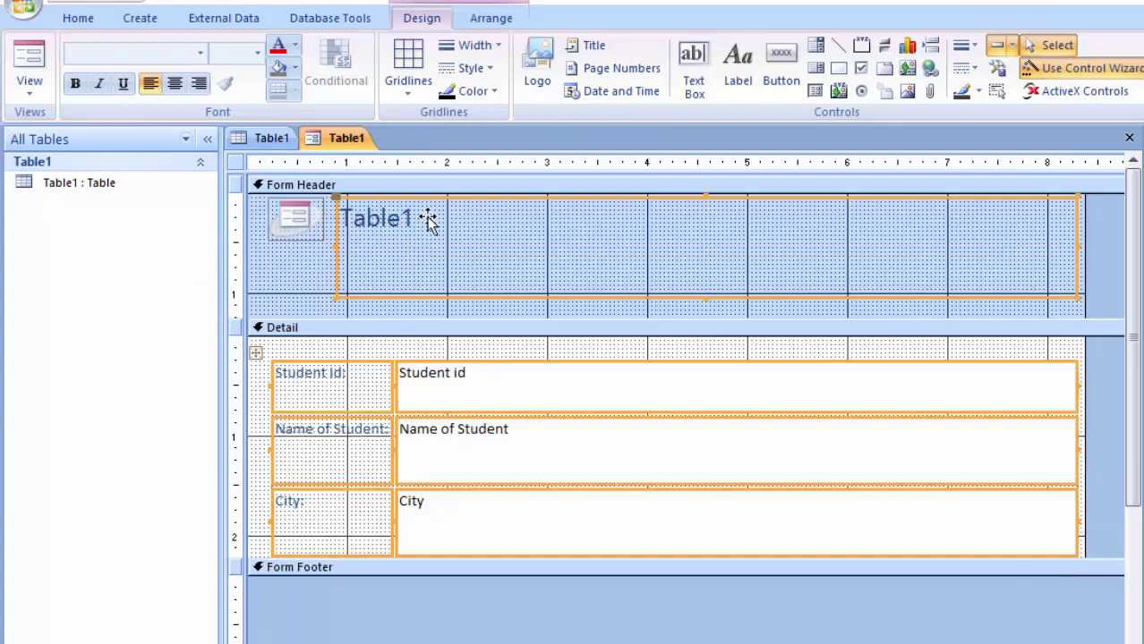
click(336, 298)
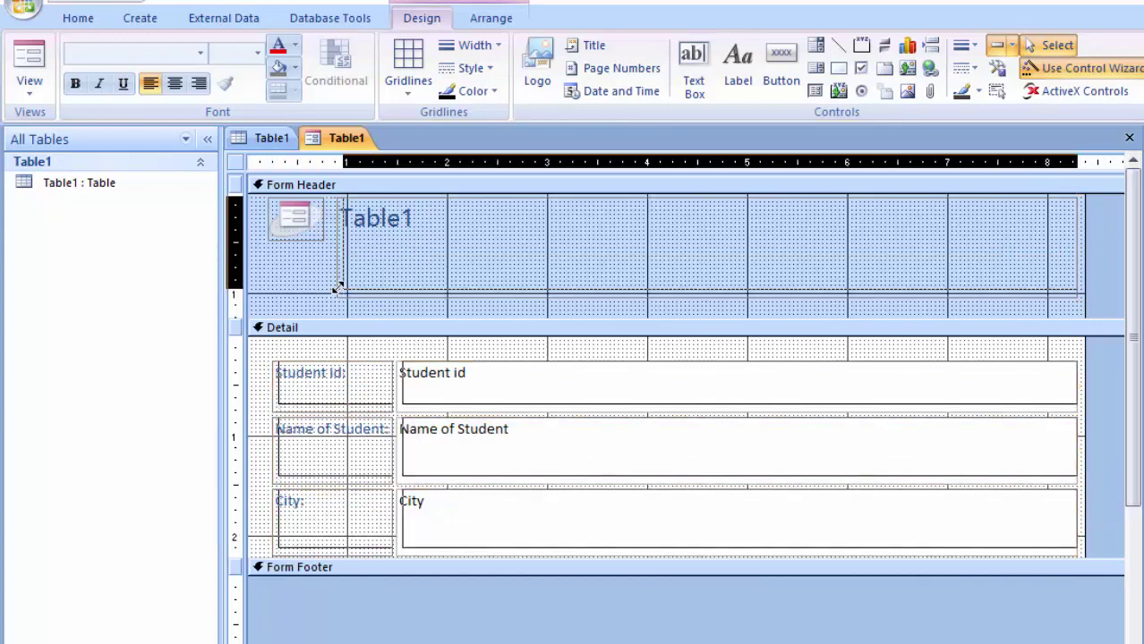
drag(1078, 295, 1063, 243)
- Delete the old 'Table1' text from the header title
click(439, 214)
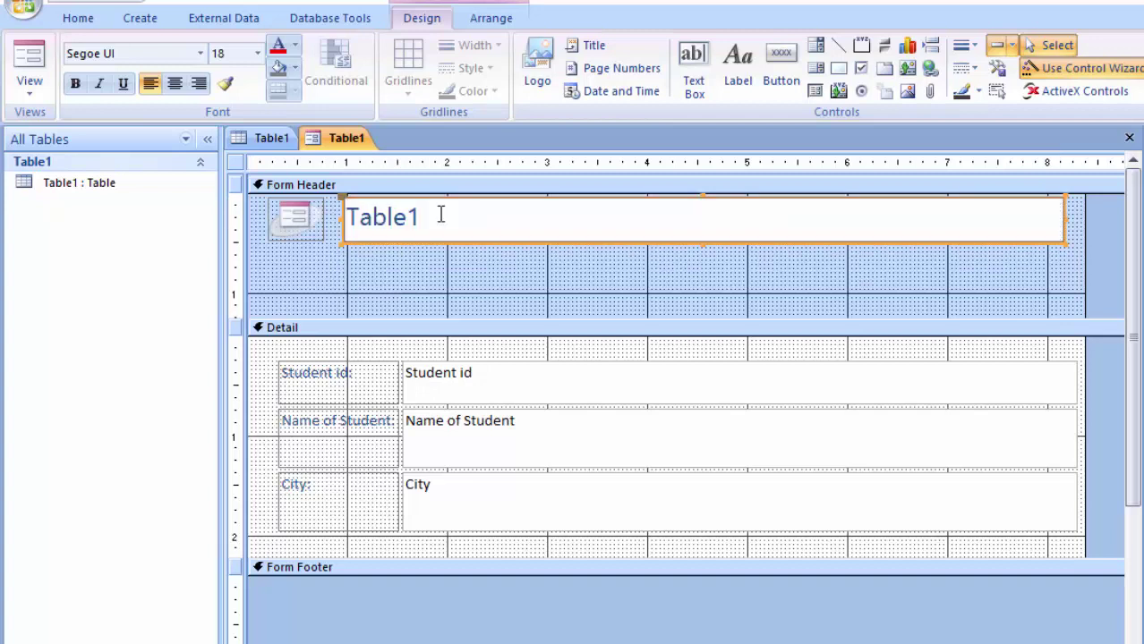
drag(440, 215, 246, 219)
key(Delete)
text(A)
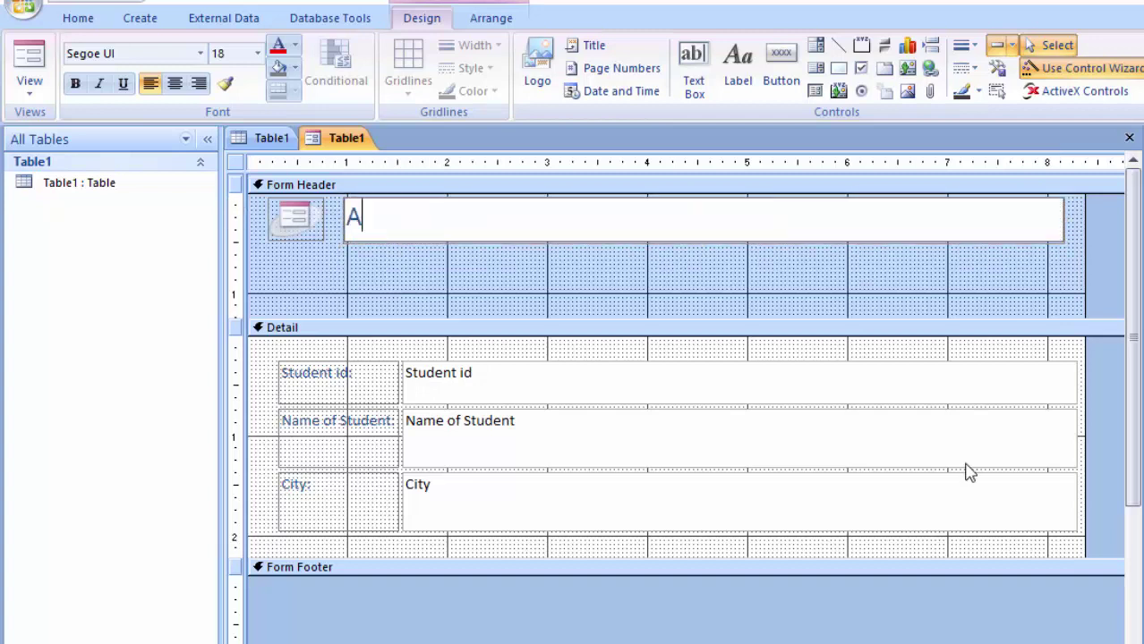
- Title the header 'Automated id' and drag the Detail section taller below the fields
text(utoma)
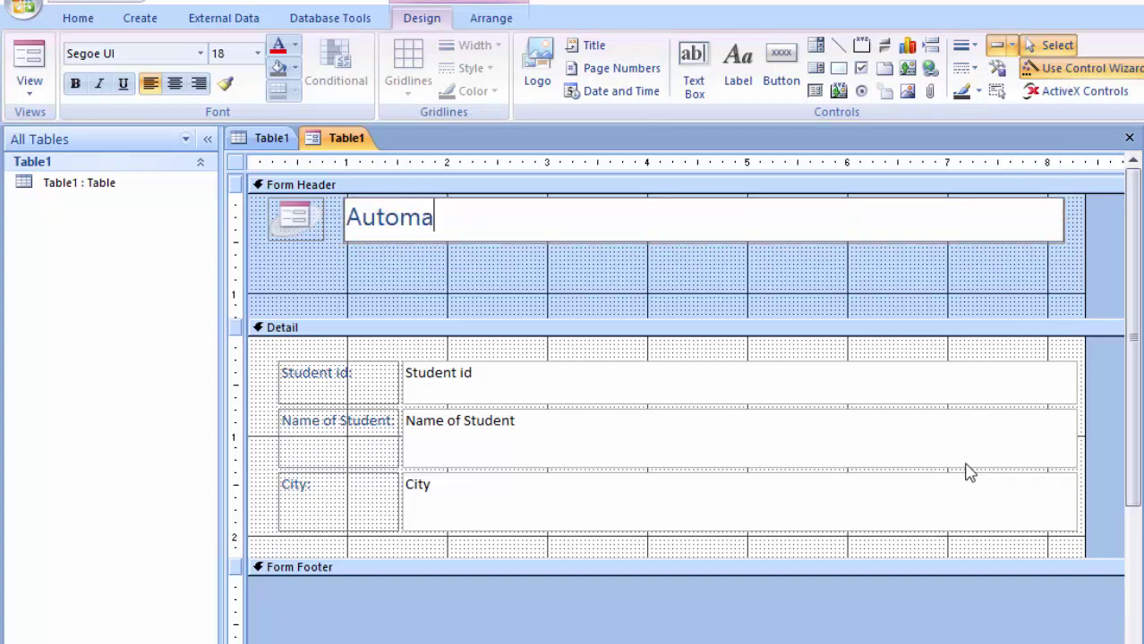
text(ted i)
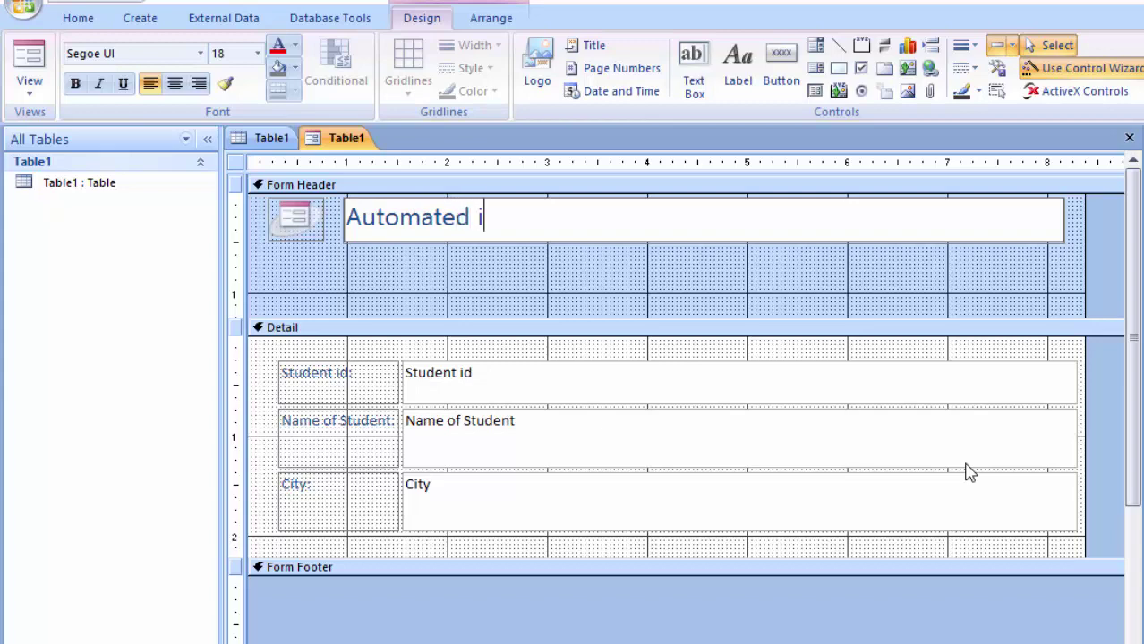
text(d)
drag(472, 570, 473, 611)
click(26, 61)
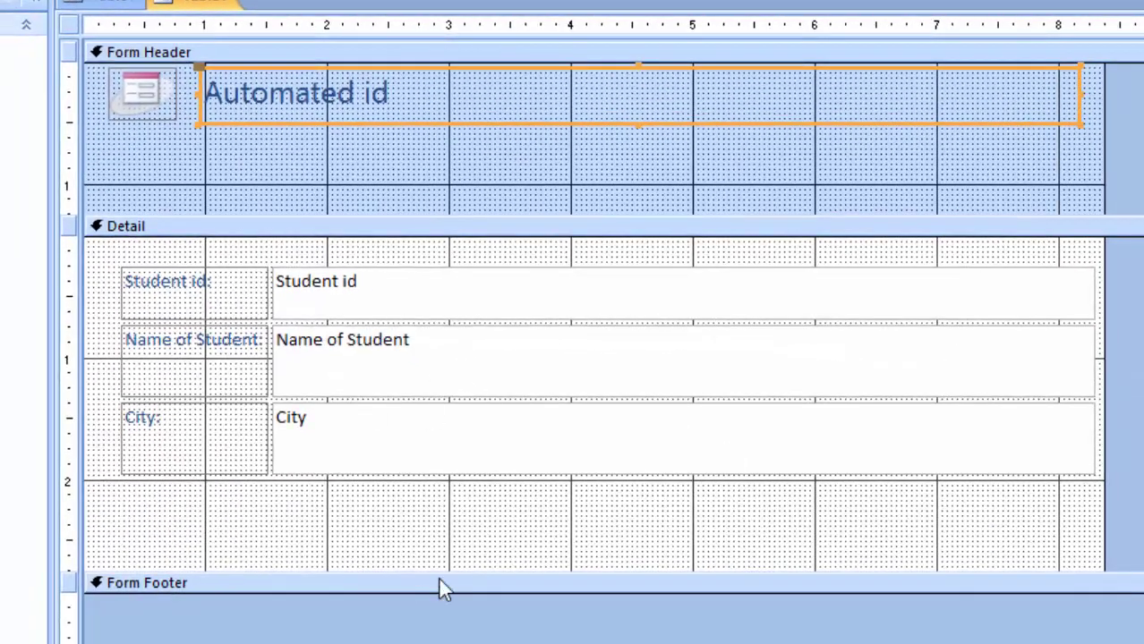
drag(440, 568, 447, 627)
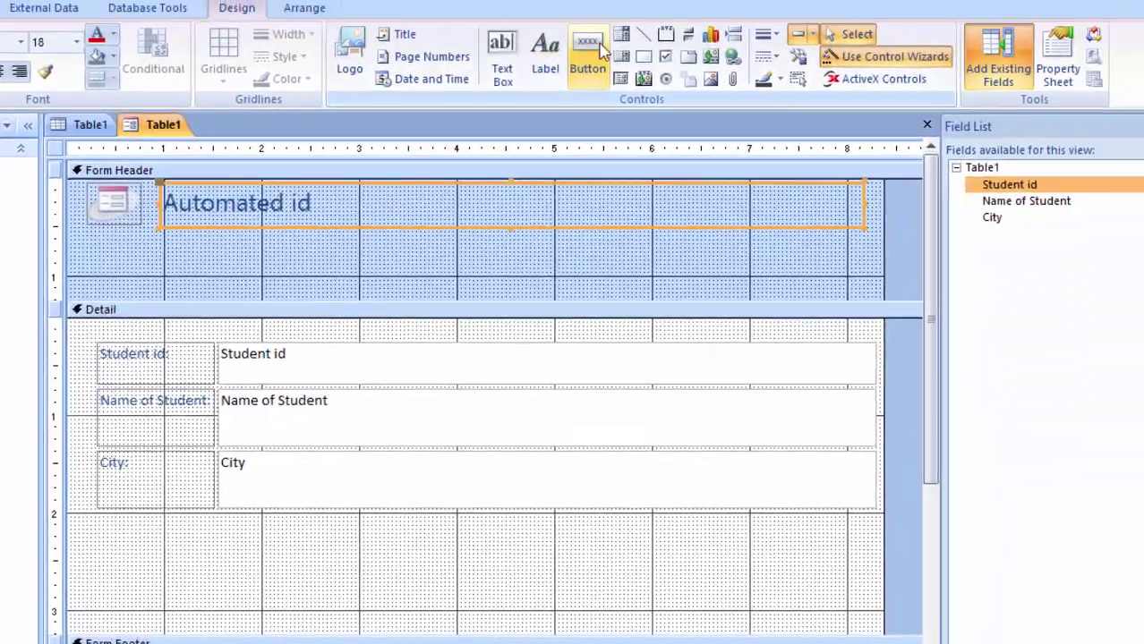
- Draw a command button below City performing Add New Record, captioned 'Add Record'
click(589, 53)
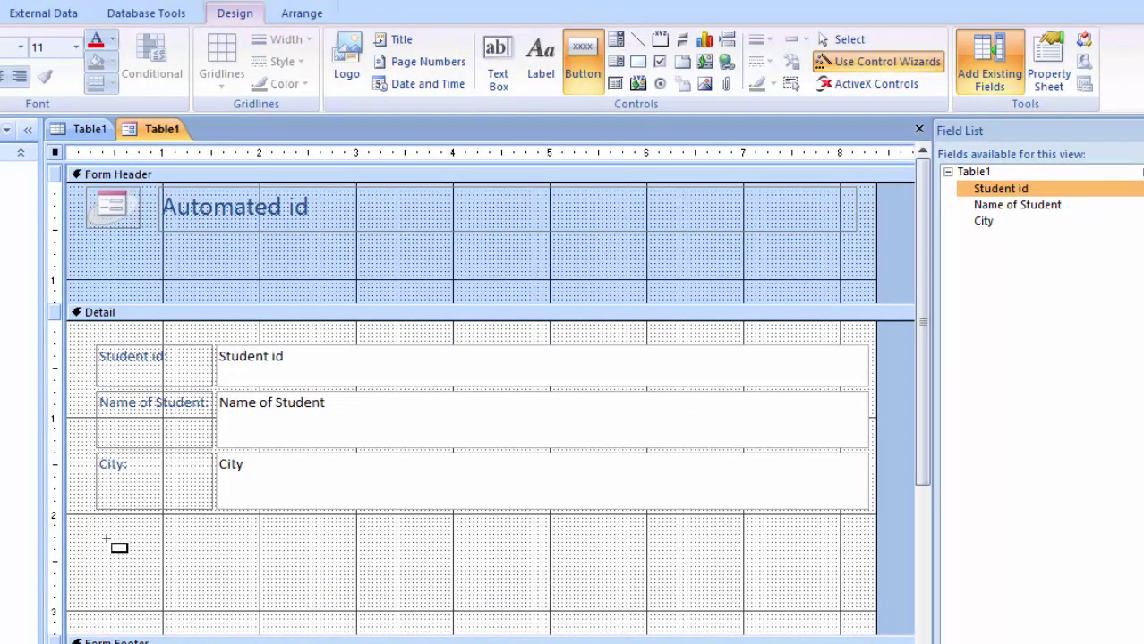
drag(106, 539, 217, 595)
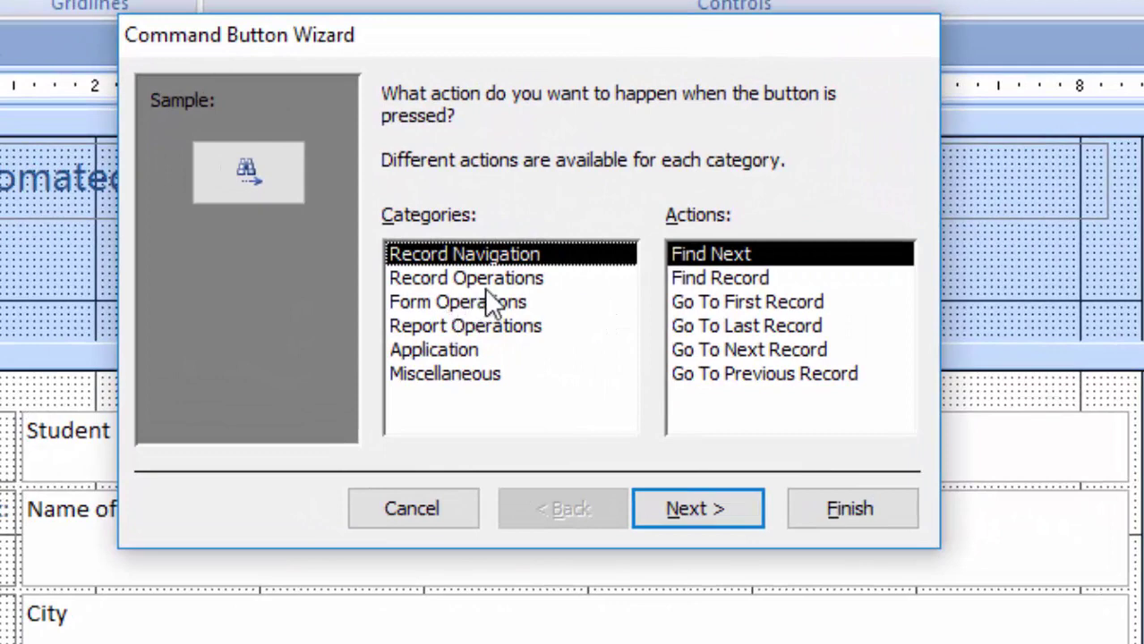
click(493, 282)
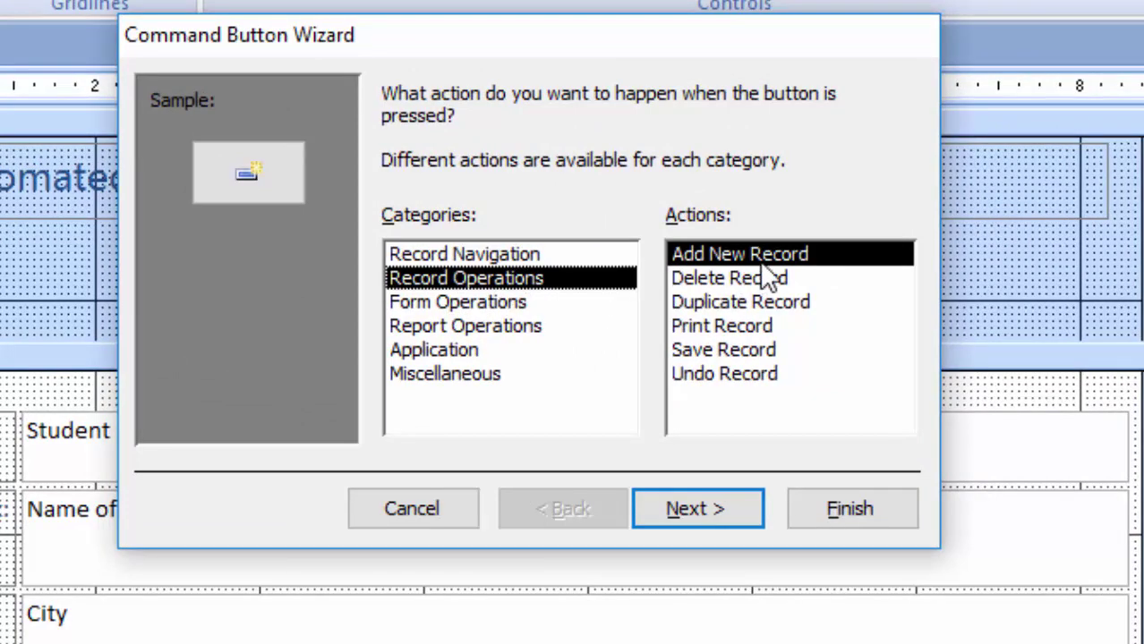
click(691, 510)
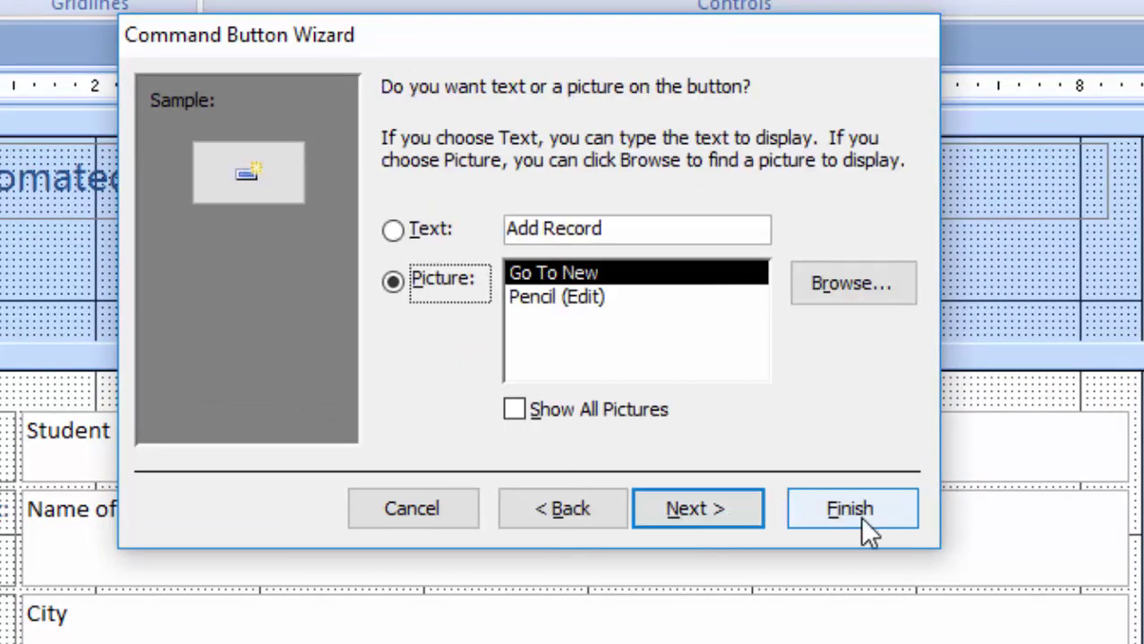
click(411, 230)
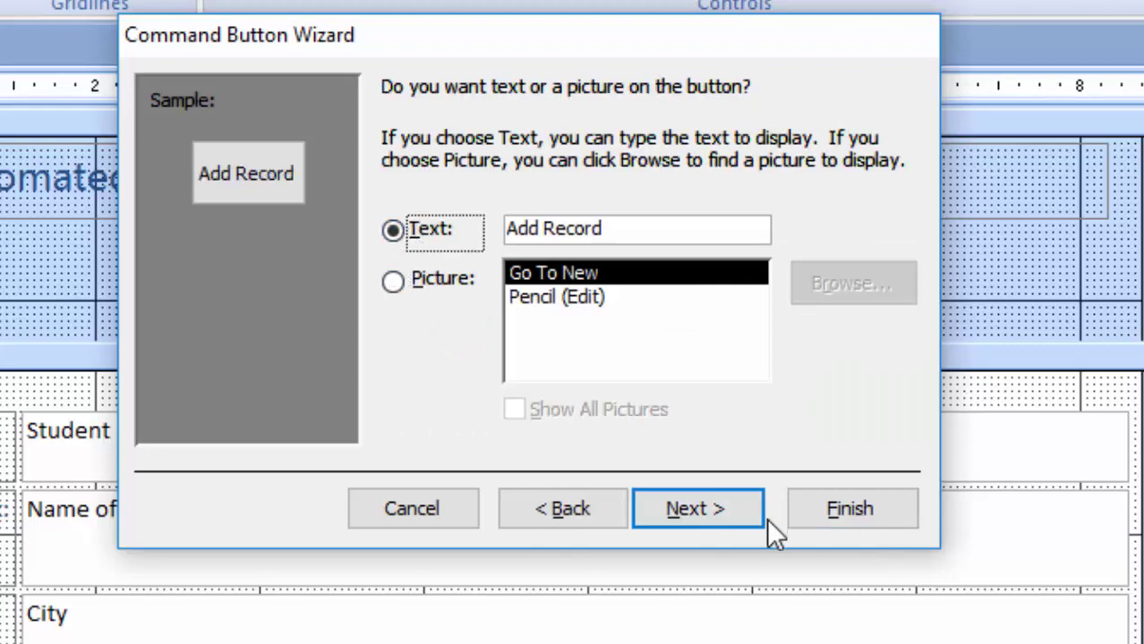
click(684, 509)
click(848, 514)
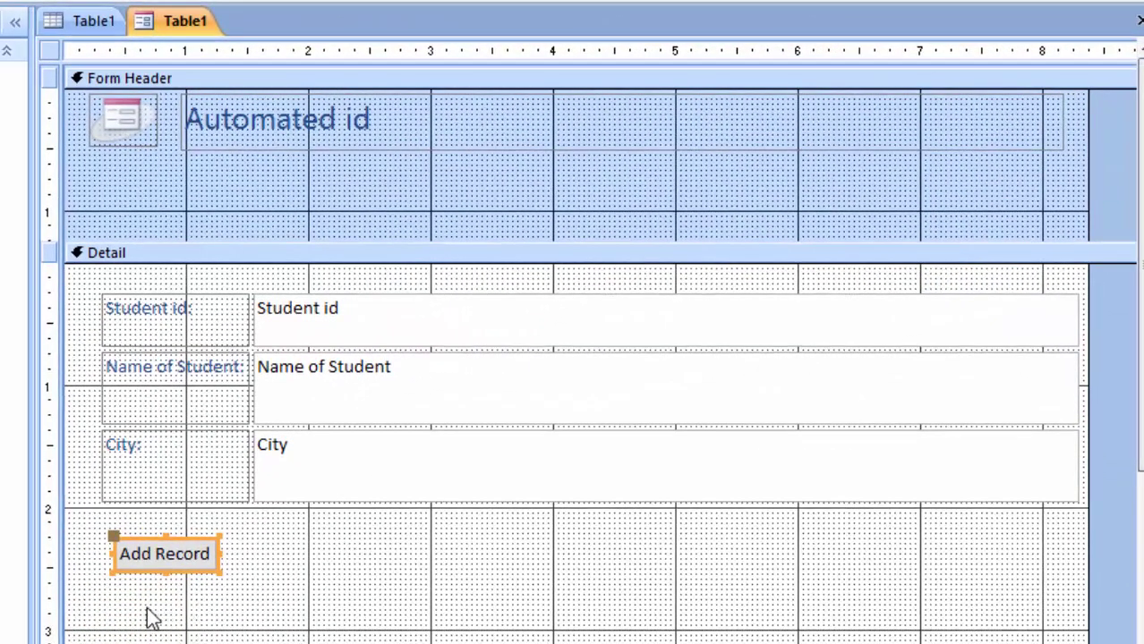
- Make the Add Record button's caption bold and red
click(208, 554)
drag(207, 554, 108, 556)
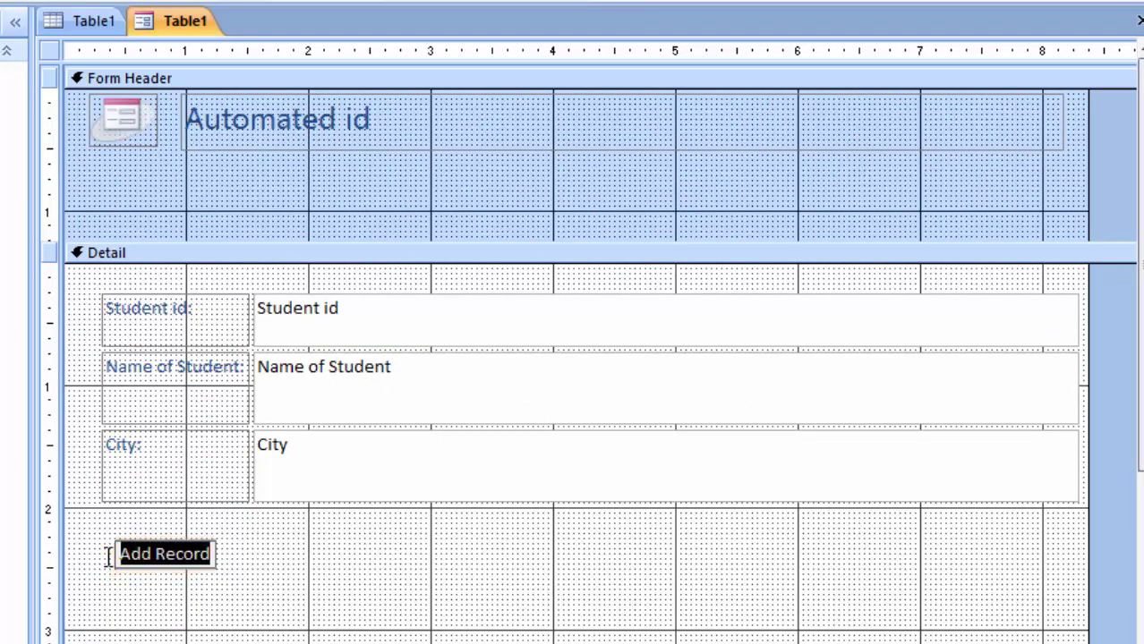
key(ctrl+b)
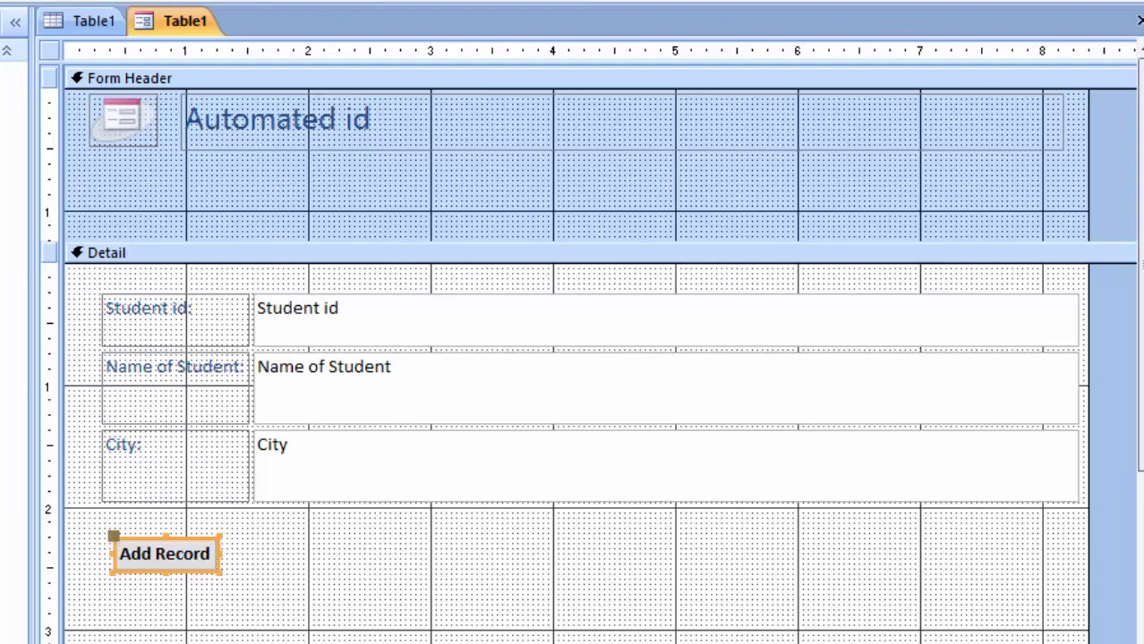
click(266, 65)
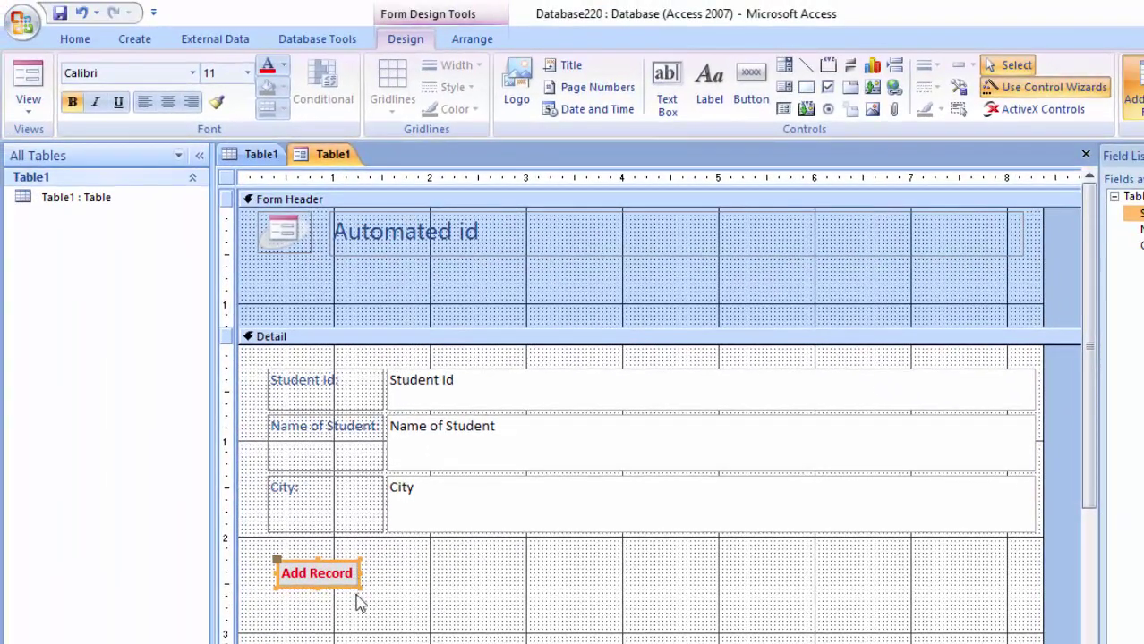
- Enlarge the Add Record button slightly and switch the form to Form view
click(358, 583)
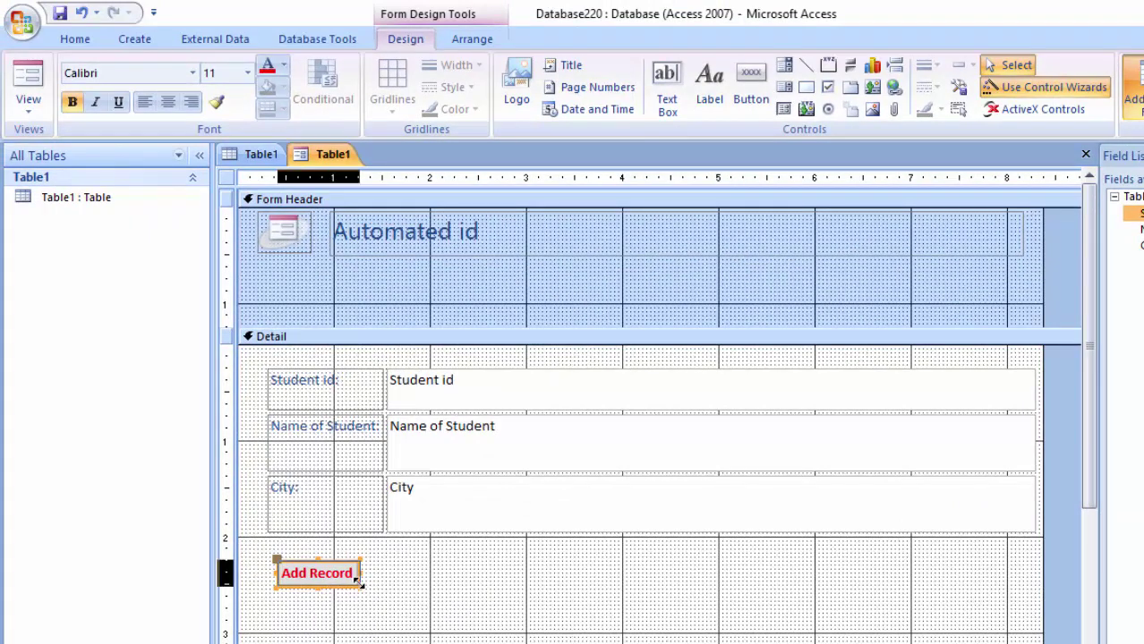
drag(360, 589, 368, 594)
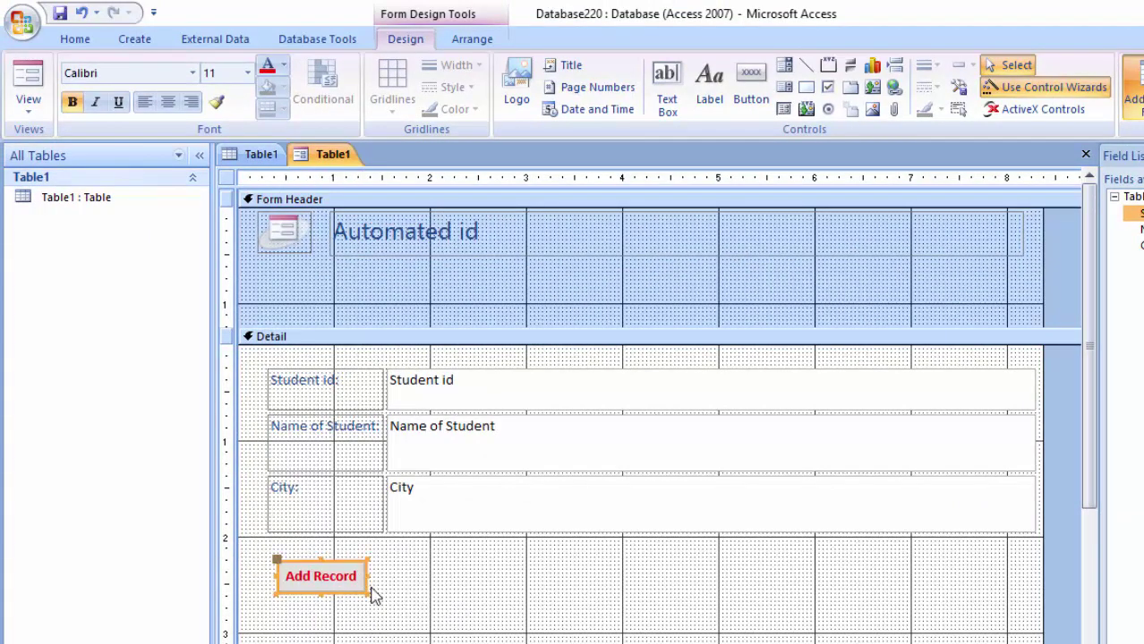
click(28, 76)
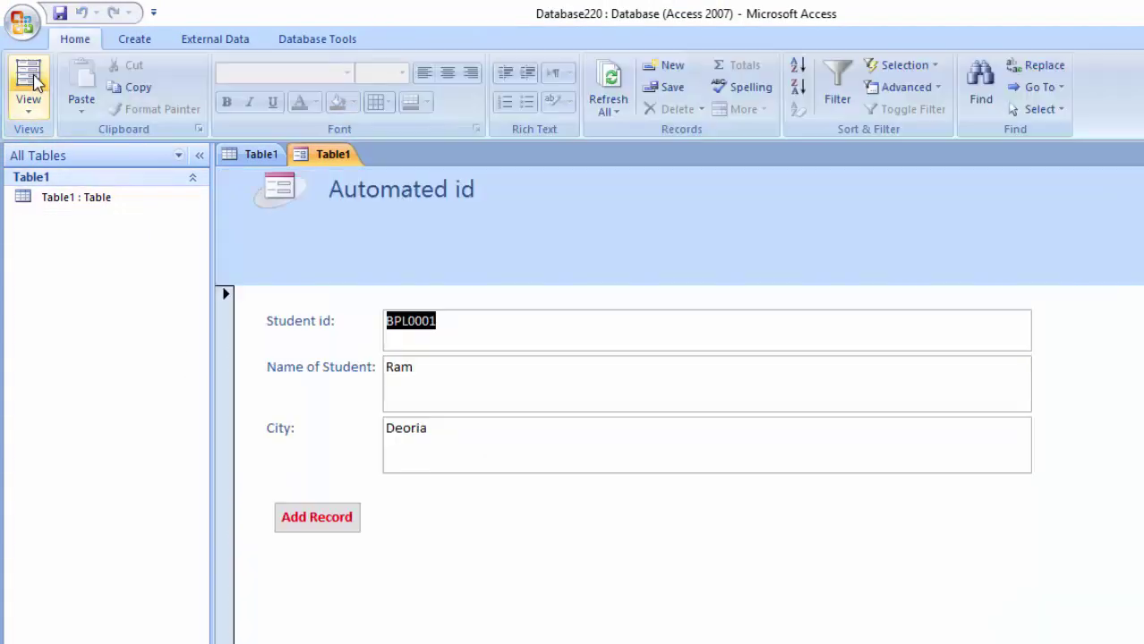
- Add a new student record named Javed, which receives ID BPL0008
click(317, 527)
click(437, 380)
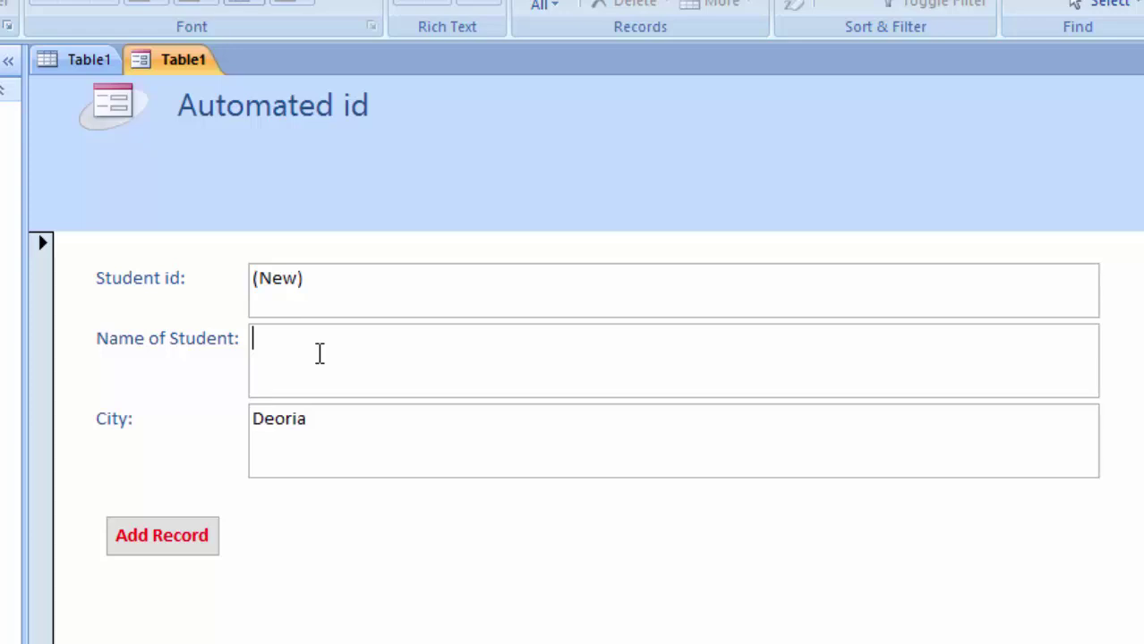
text(Jave)
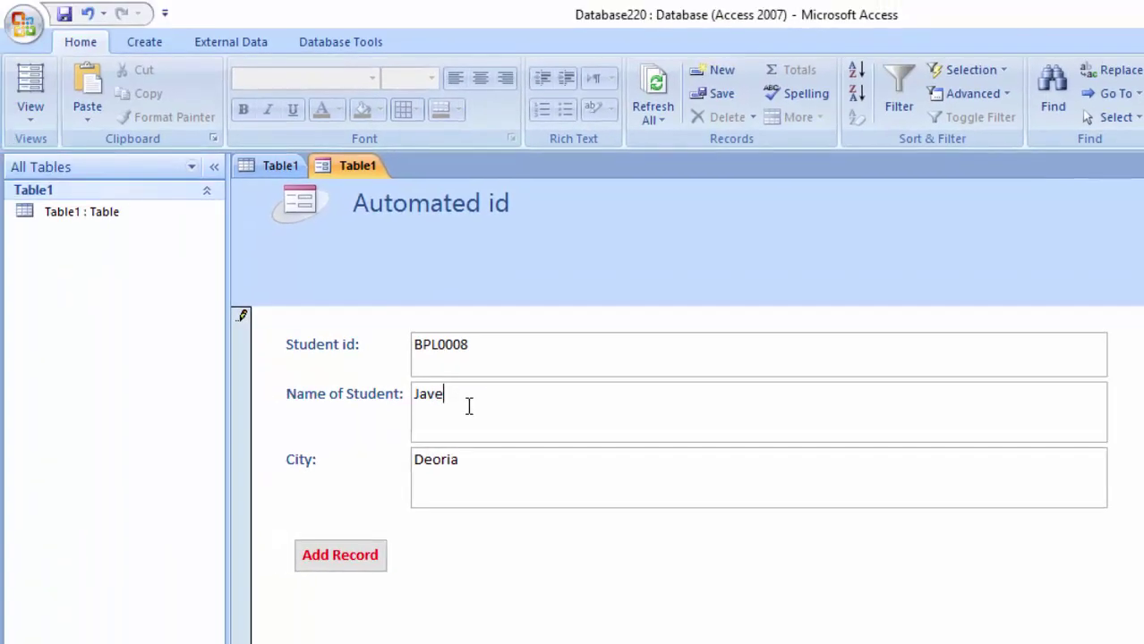
text(d)
key(Tab)
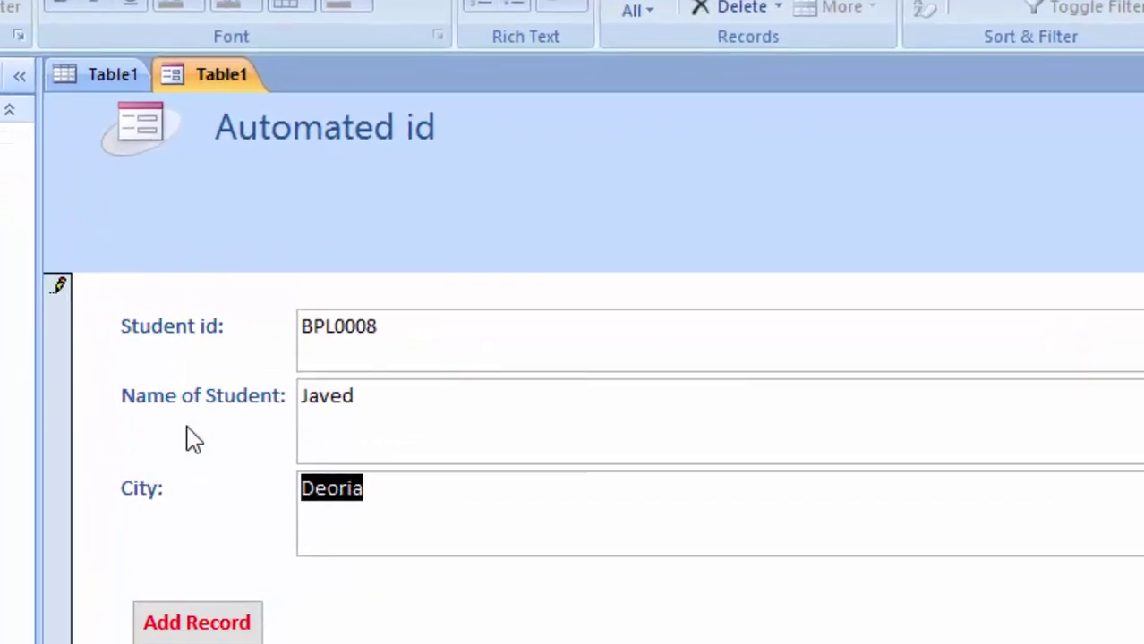
- Add another new student record named Umesh, auto-numbered BPL0009
click(232, 627)
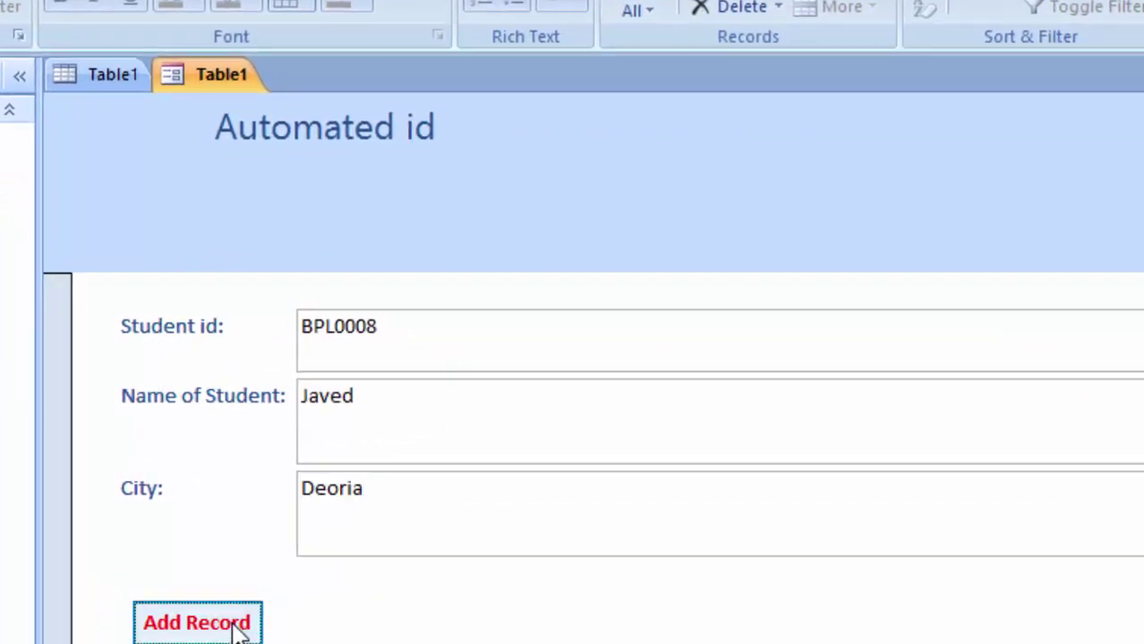
click(463, 433)
text(U)
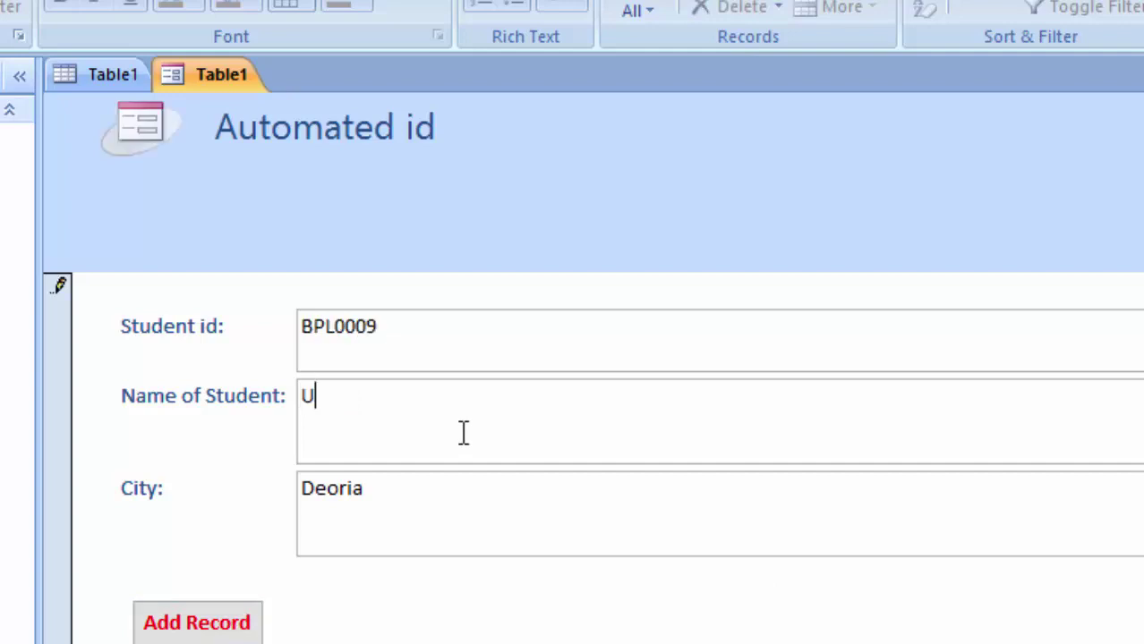
text(mesh)
key(Tab)
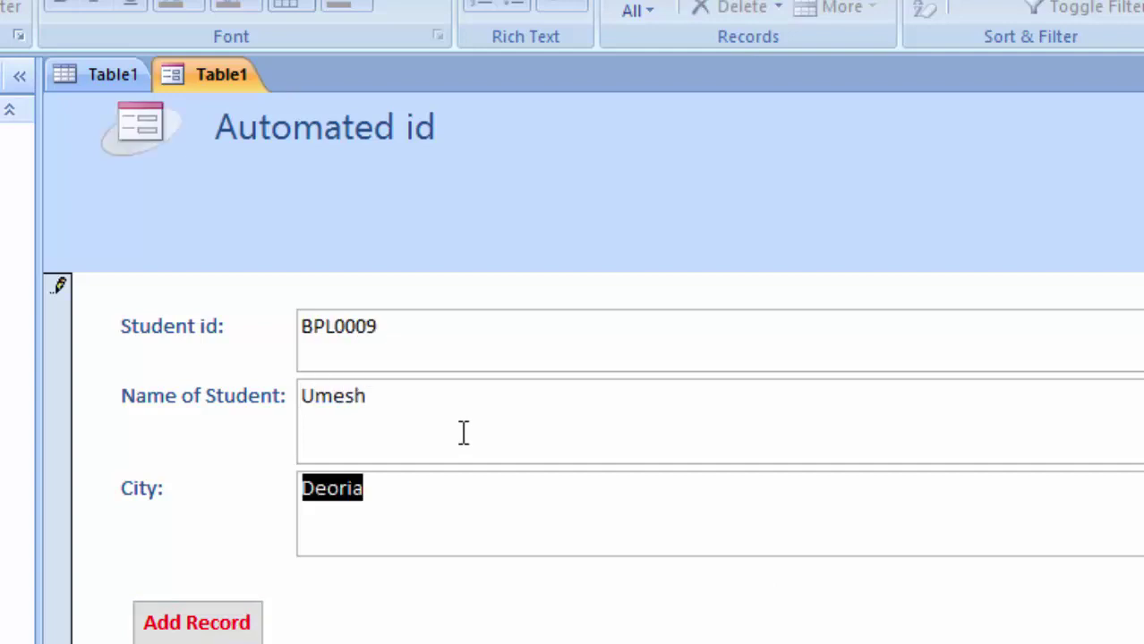
key(Tab)
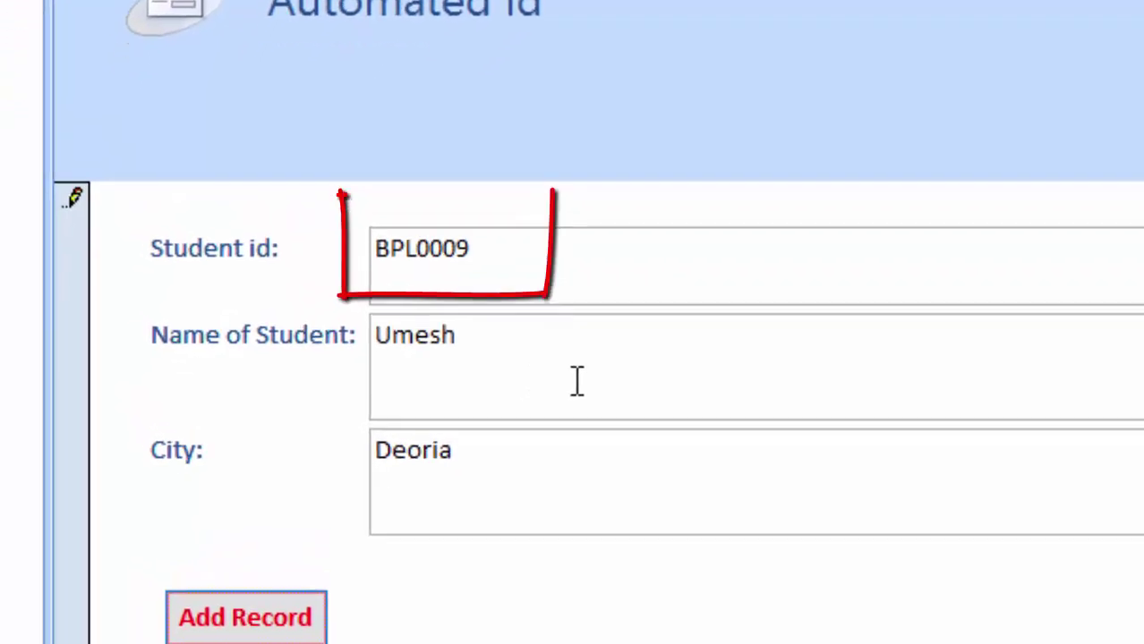
- Save Umesh's record and enter a new student named Rani as BPL0010
key(Return)
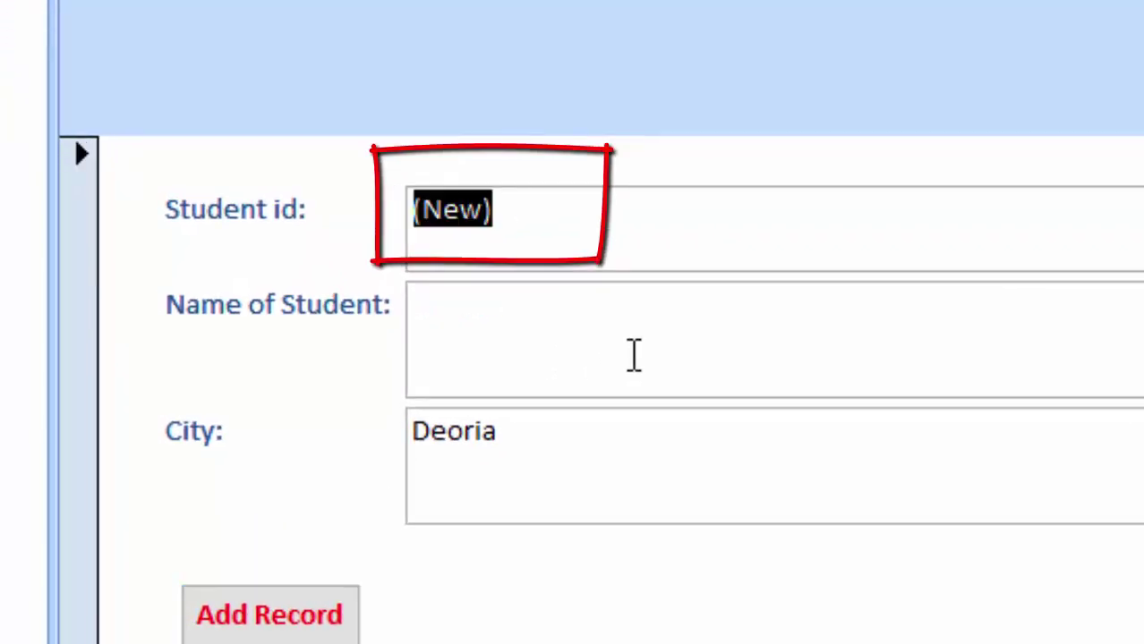
key(Tab)
key(Tab)
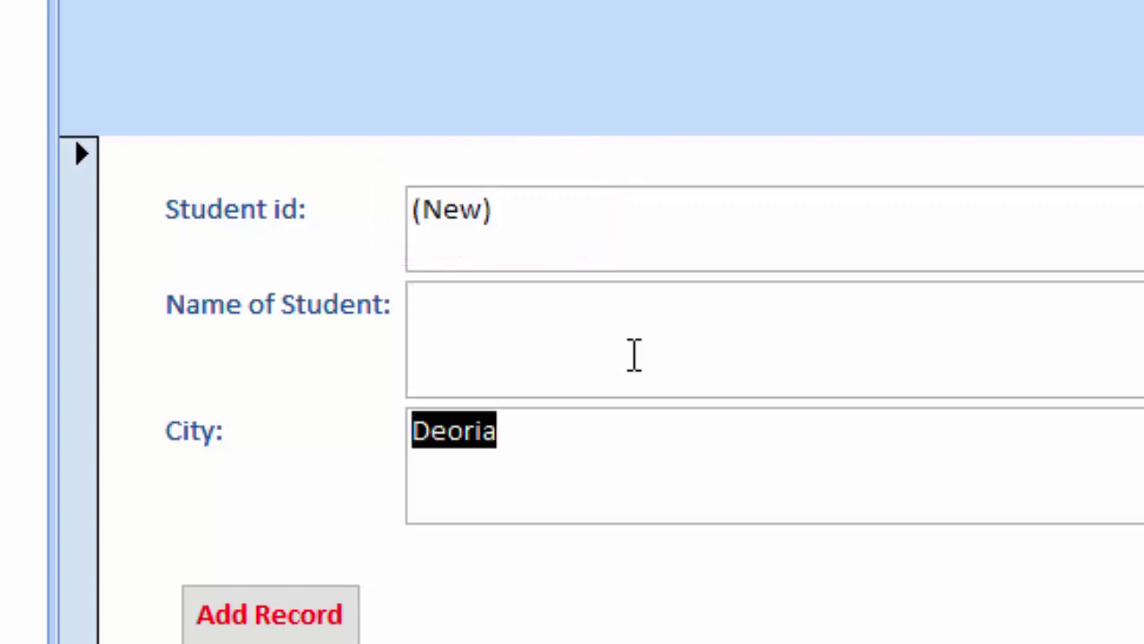
click(619, 303)
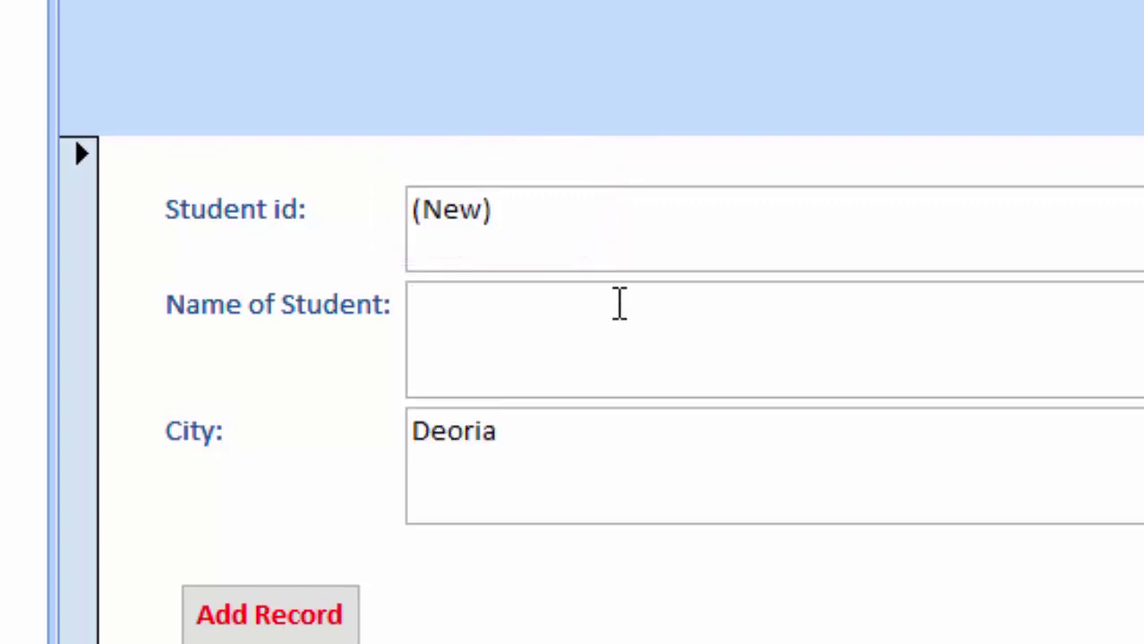
text(Rani)
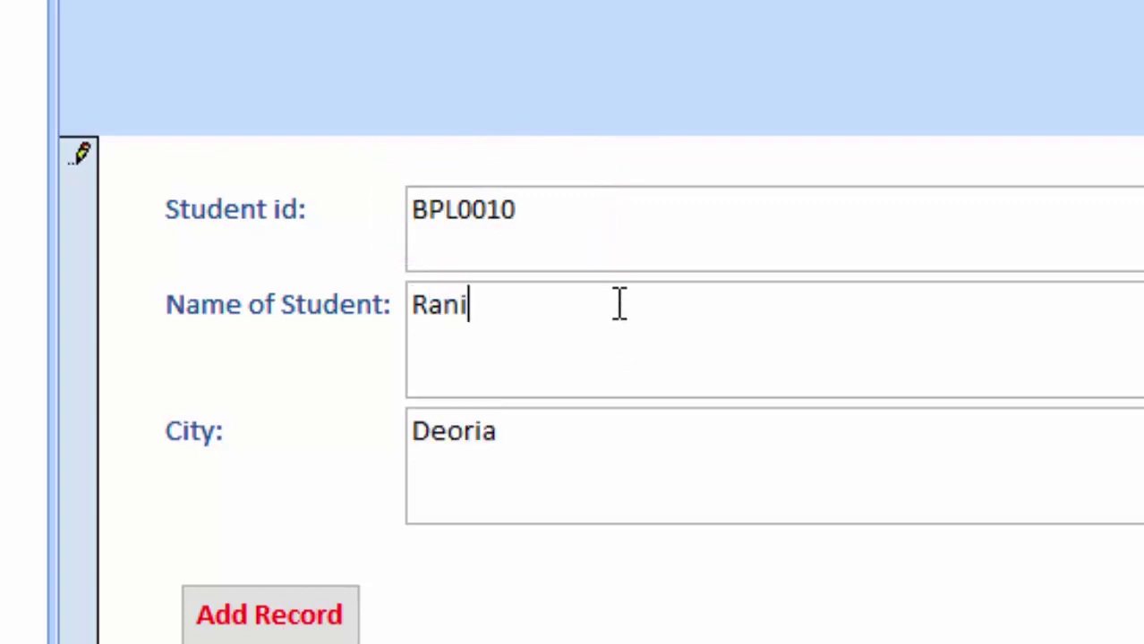
key(Tab)
key(Tab)
- Save Rani's record and start student Reena as record BPL0011
key(Return)
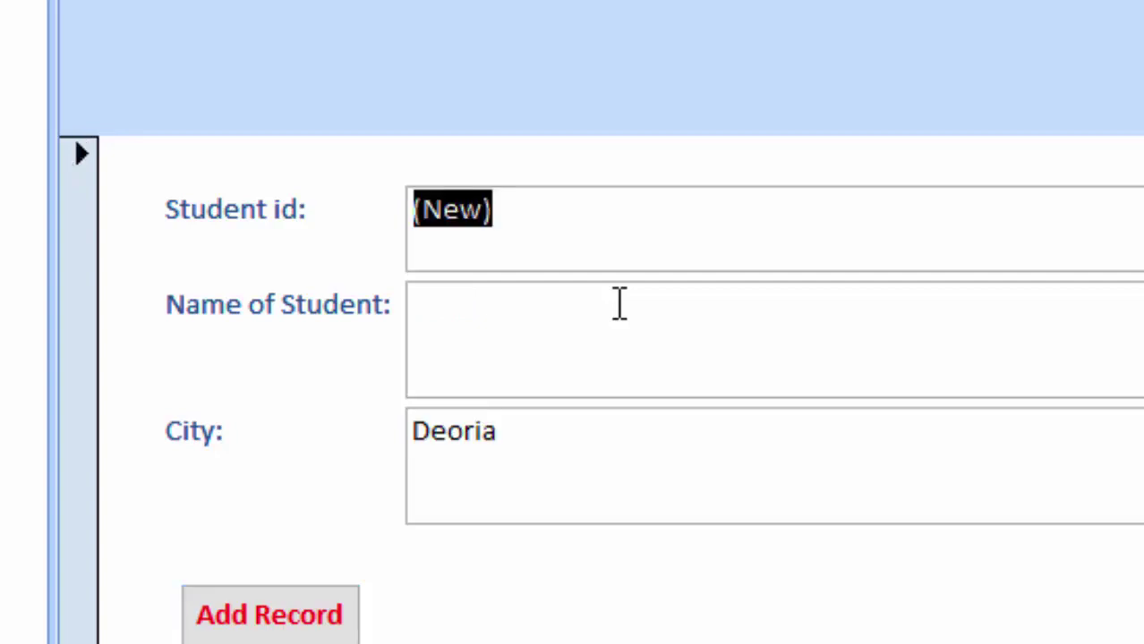
click(619, 304)
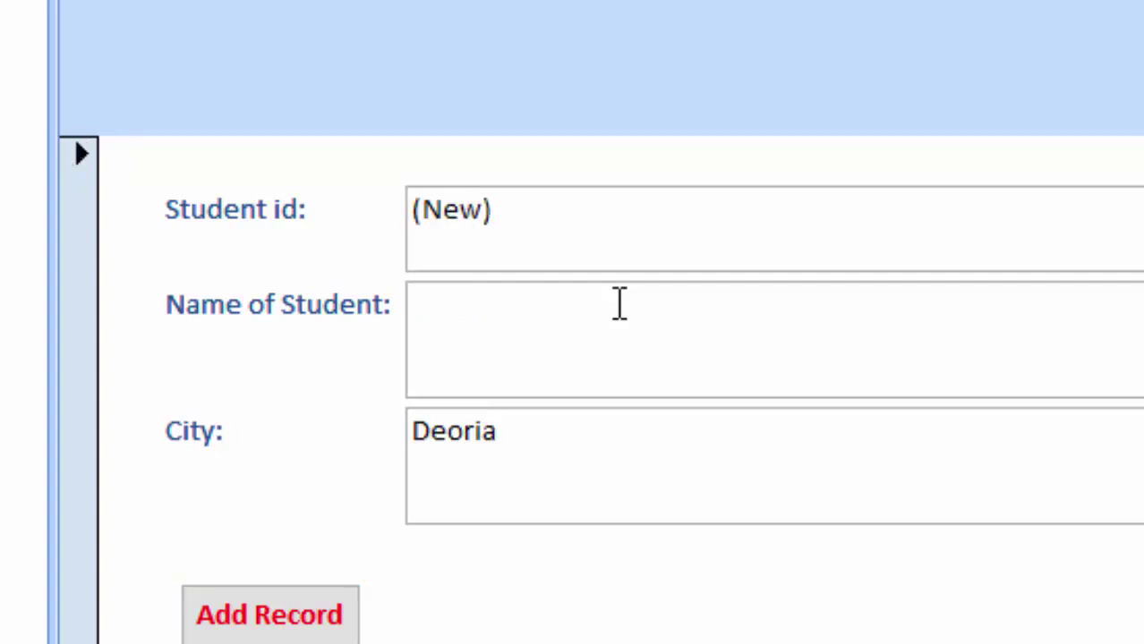
text(Reen)
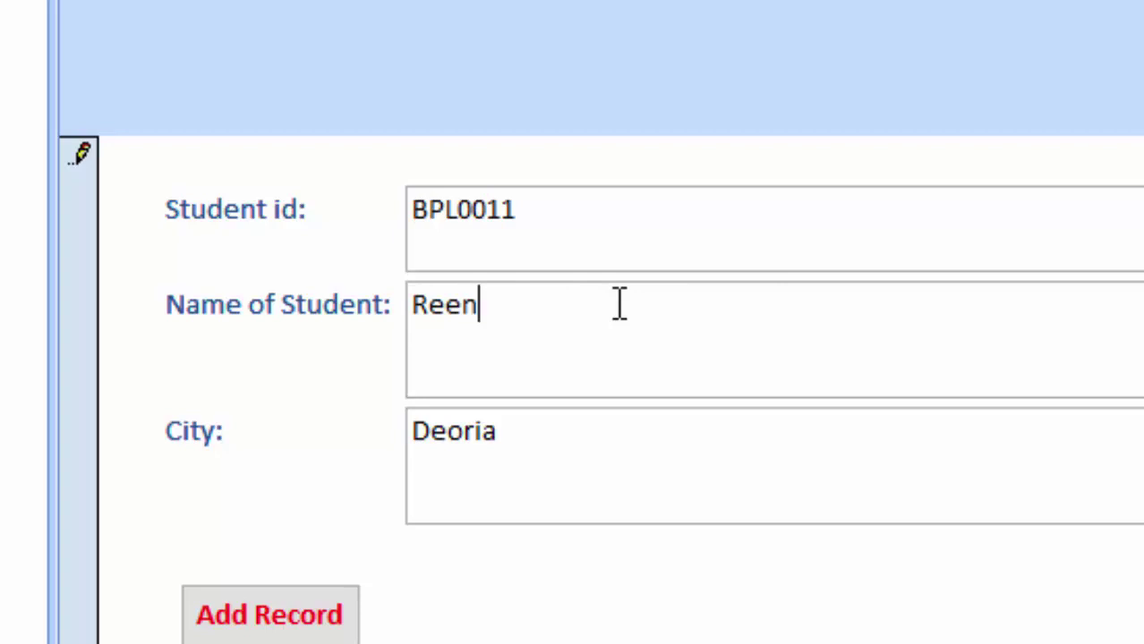
text(a)
key(Tab)
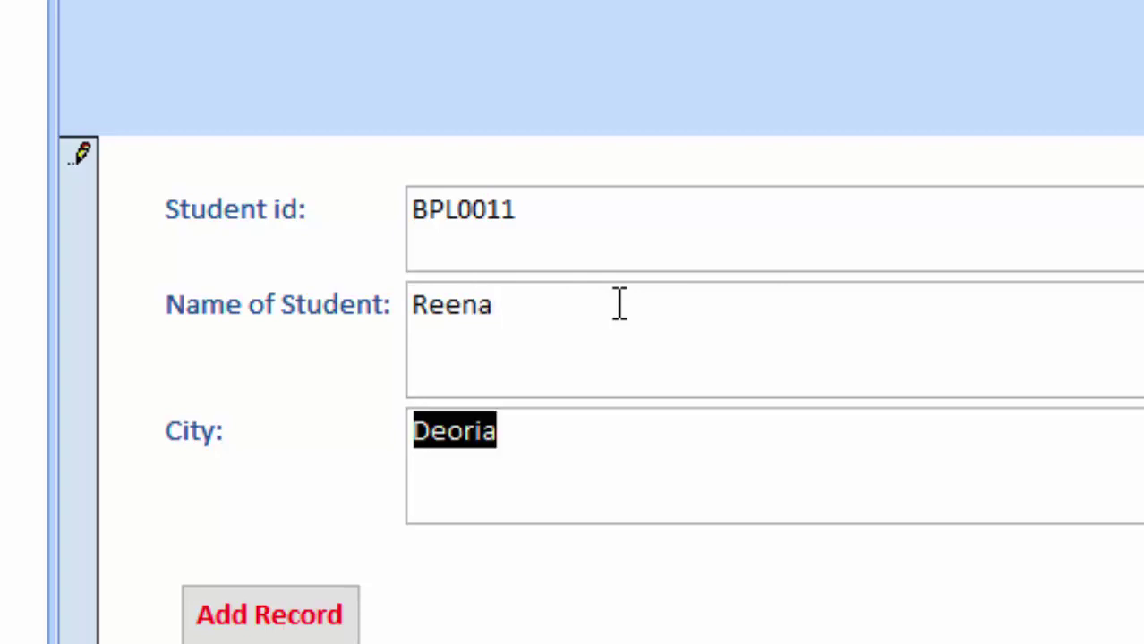